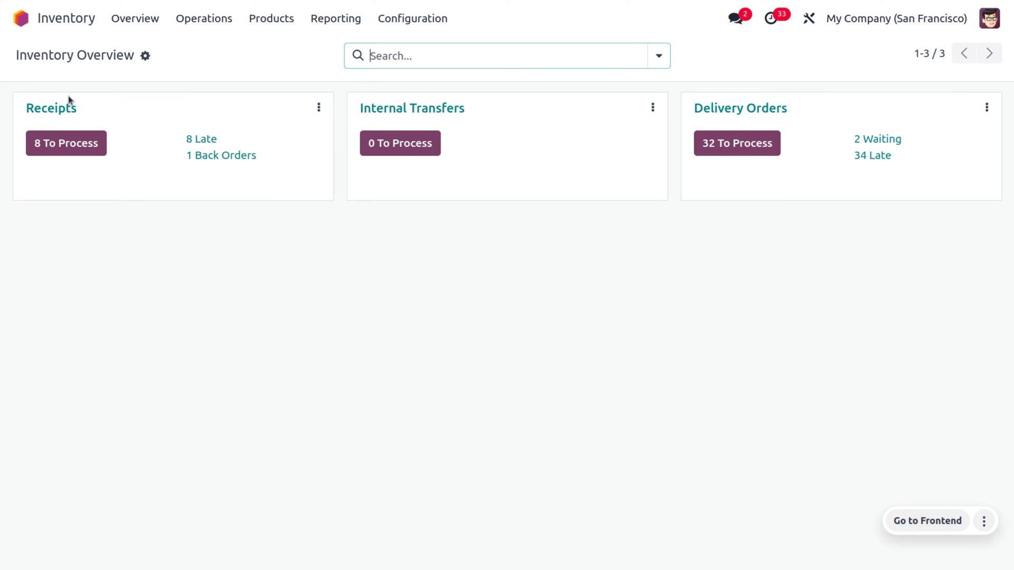
Open the Inventory settings and review the operations, shipping, traceability, valuation and warehouse options, including Lots & Serial Numbers and Expiration Dates.
{"action": "left_click", "coordinate": [413, 18]}
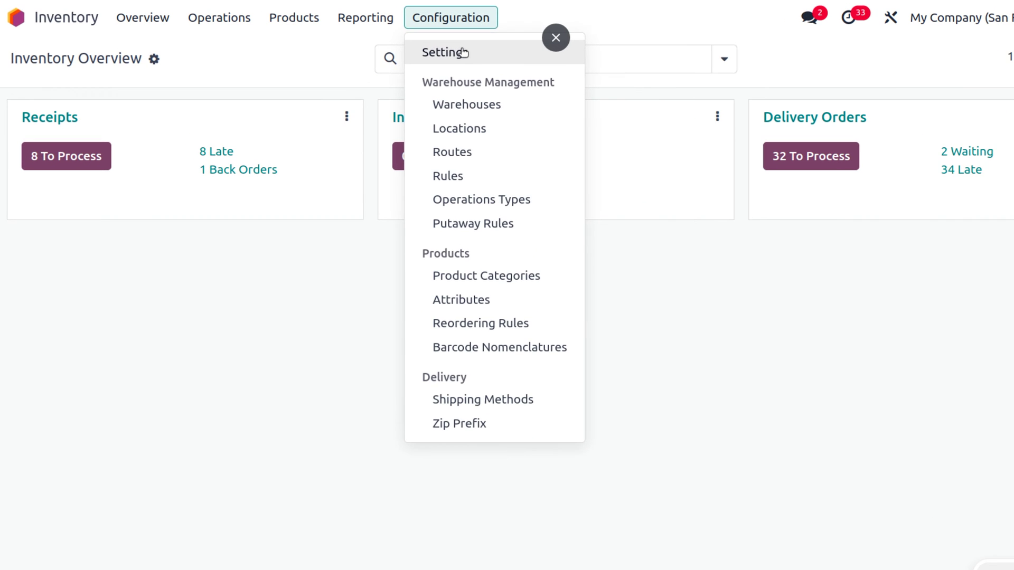
{"action": "left_click", "coordinate": [463, 52]}
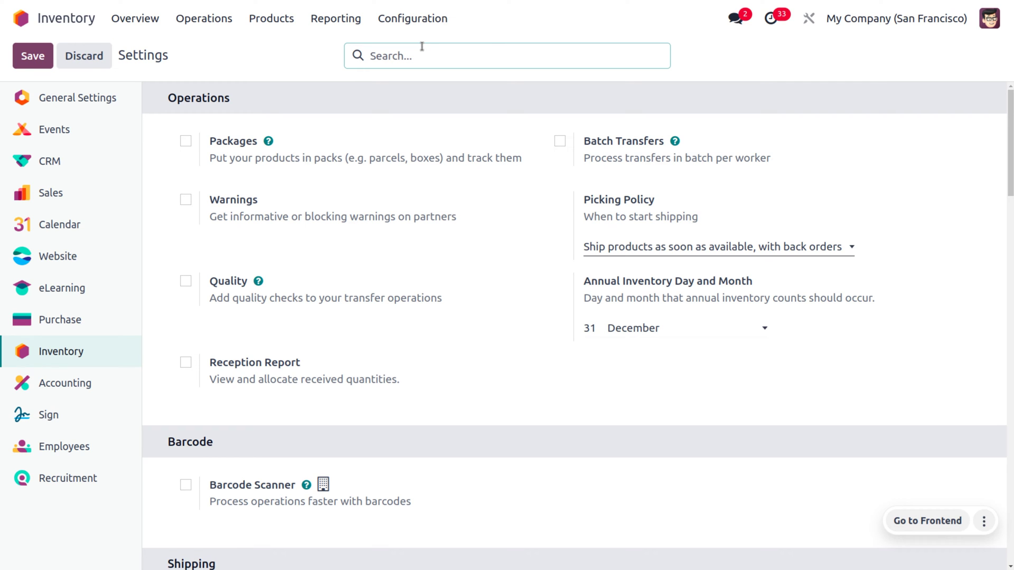
{"action": "scroll", "coordinate": [471, 276], "scroll_direction": "down", "scroll_amount": 4}
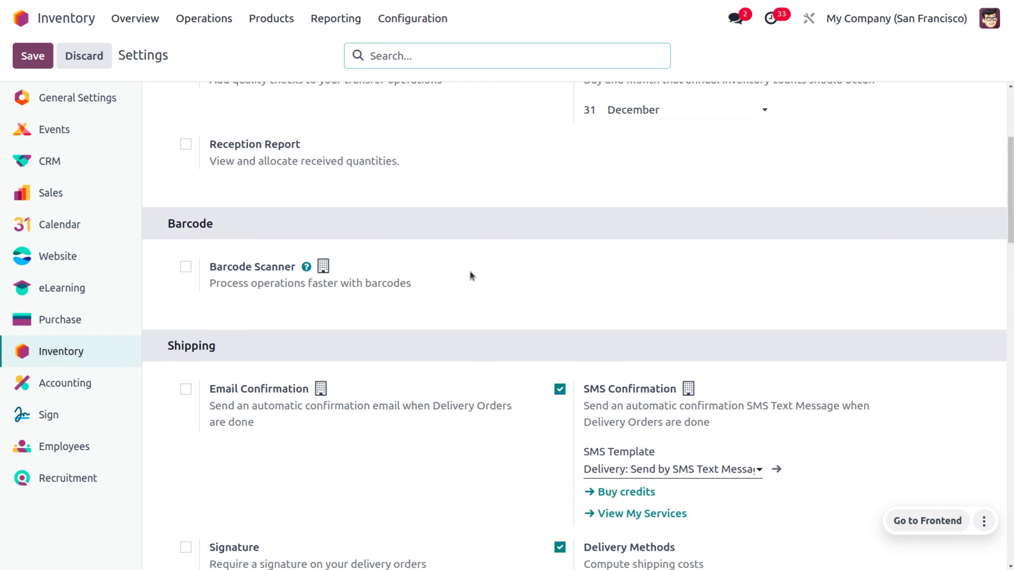
{"action": "scroll", "coordinate": [471, 275], "scroll_direction": "down", "scroll_amount": 3}
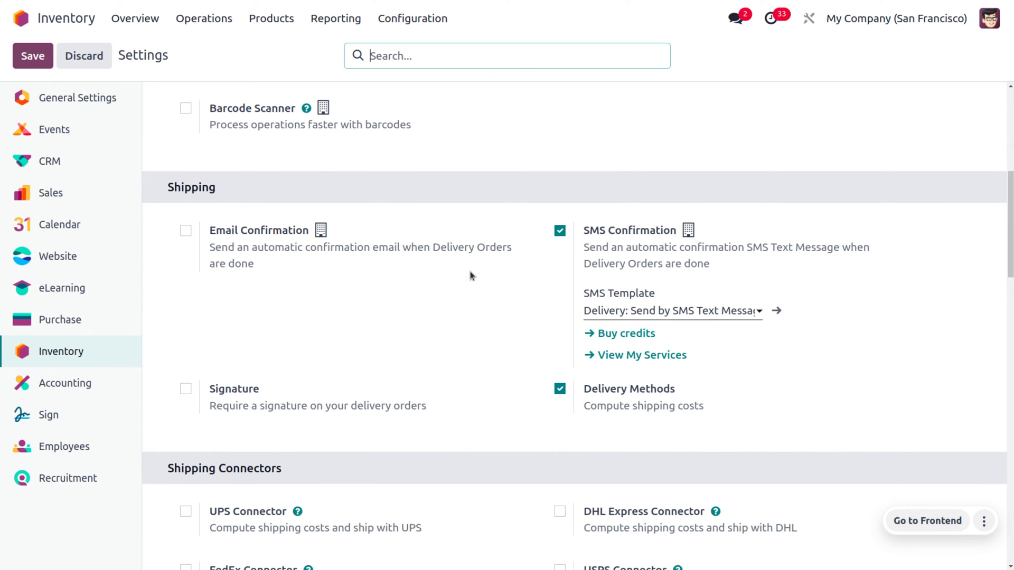
{"action": "scroll", "coordinate": [472, 275], "scroll_direction": "down", "scroll_amount": 4}
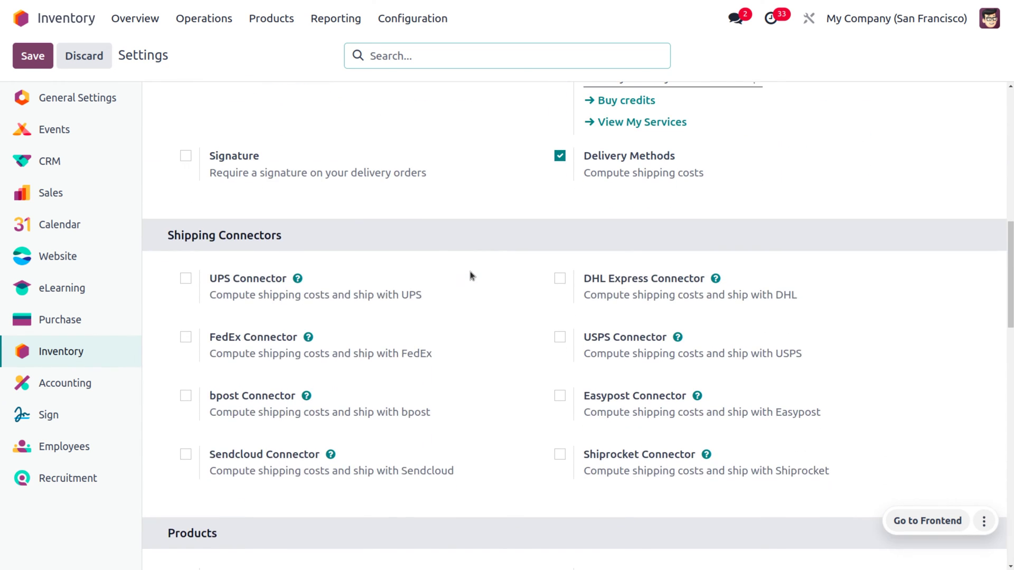
{"action": "scroll", "coordinate": [472, 275], "scroll_direction": "down", "scroll_amount": 1}
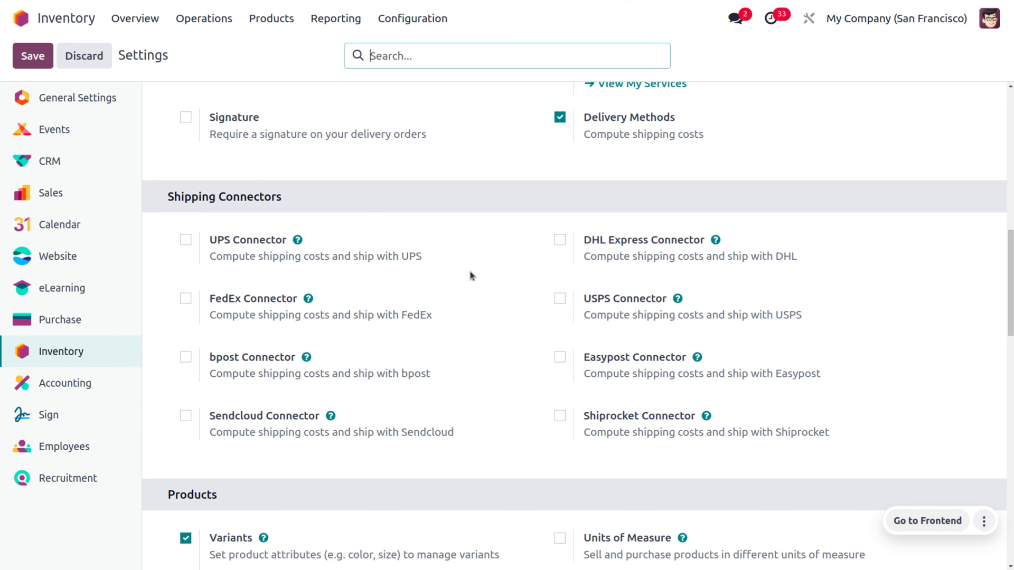
{"action": "scroll", "coordinate": [471, 275], "scroll_direction": "down", "scroll_amount": 9}
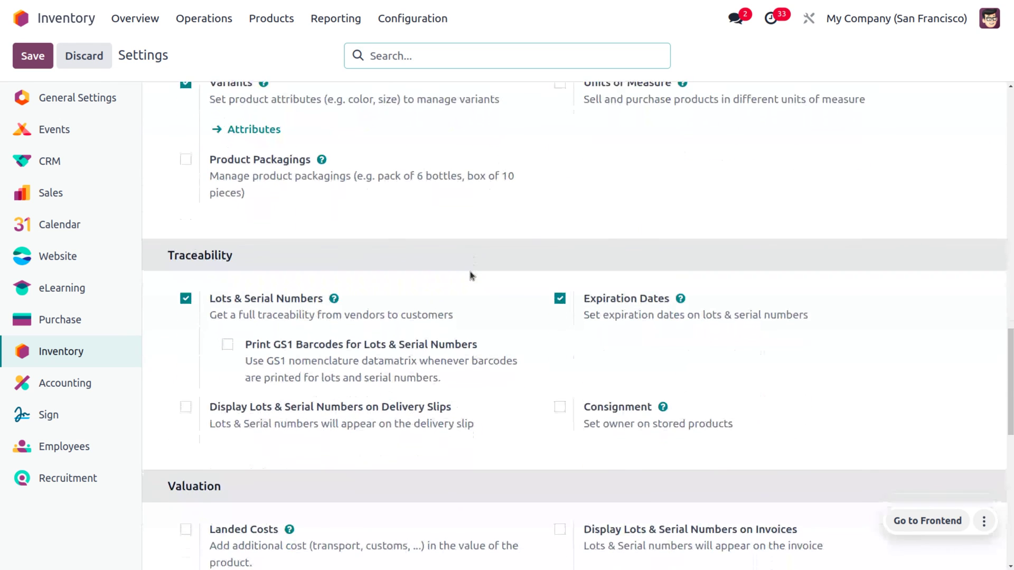
{"action": "scroll", "coordinate": [472, 275], "scroll_direction": "down", "scroll_amount": 1}
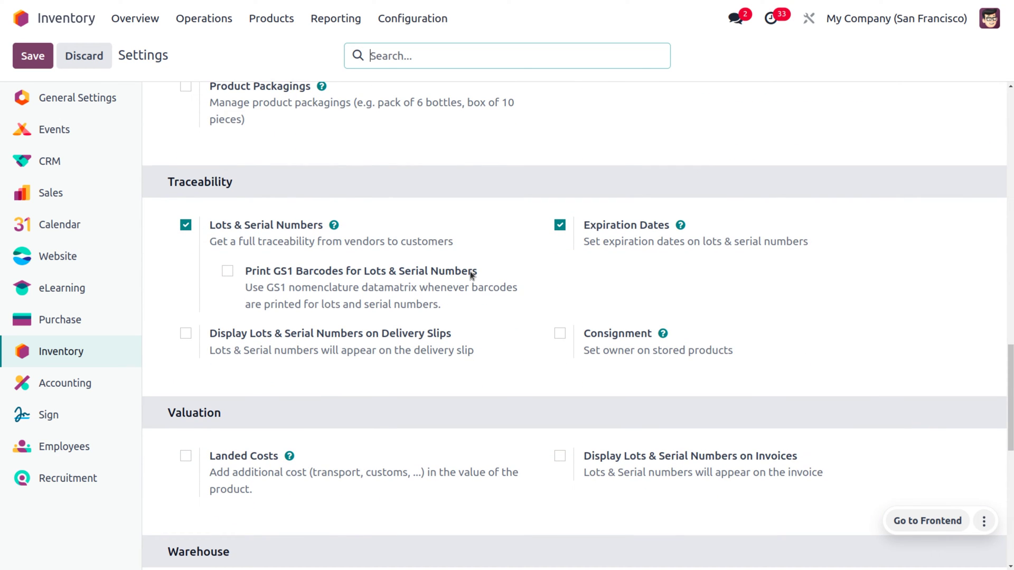
{"action": "scroll", "coordinate": [472, 275], "scroll_direction": "down", "scroll_amount": 1}
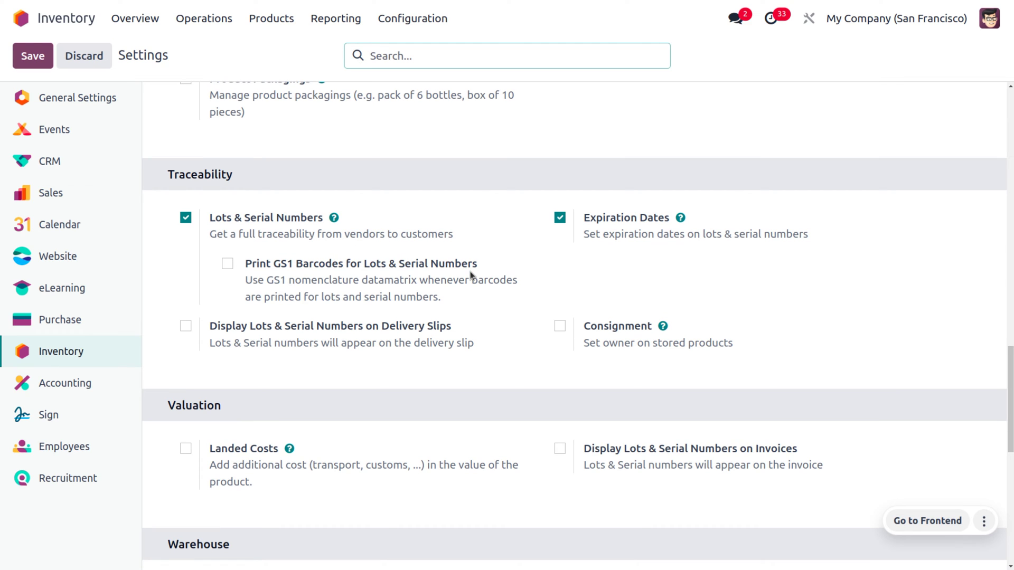
{"action": "scroll", "coordinate": [472, 275], "scroll_direction": "down", "scroll_amount": 1}
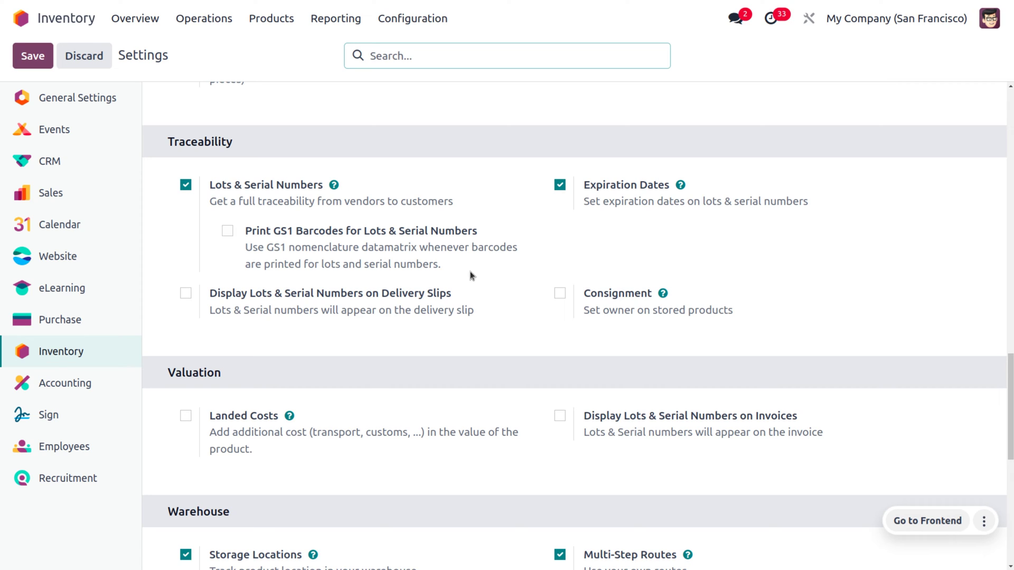
{"action": "scroll", "coordinate": [472, 276], "scroll_direction": "down", "scroll_amount": 5}
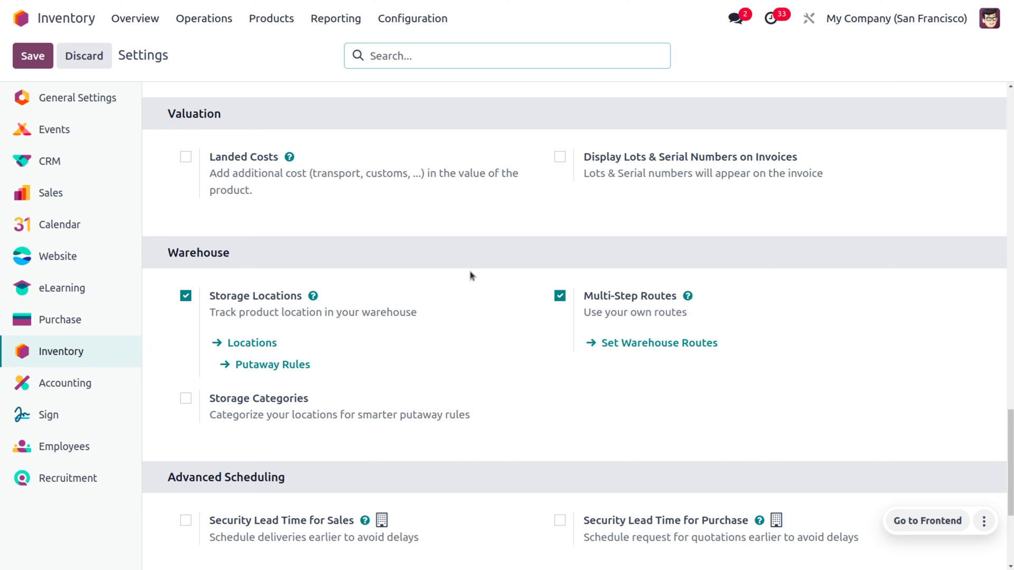
Open the Milk product from the product list and view its vendor and purchase details.
{"action": "left_click", "coordinate": [271, 18]}
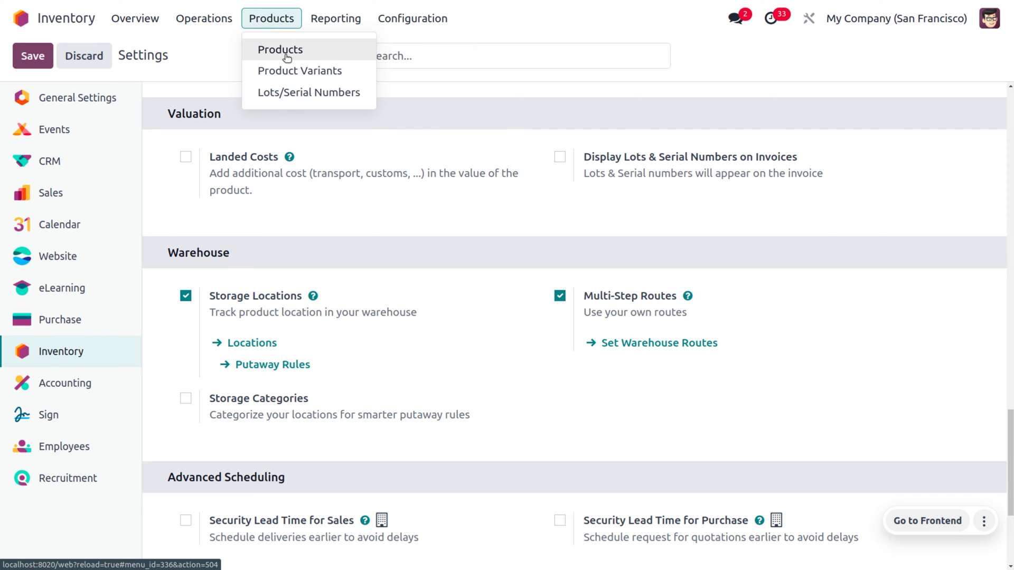
{"action": "left_click", "coordinate": [287, 54]}
{"action": "left_click", "coordinate": [203, 129]}
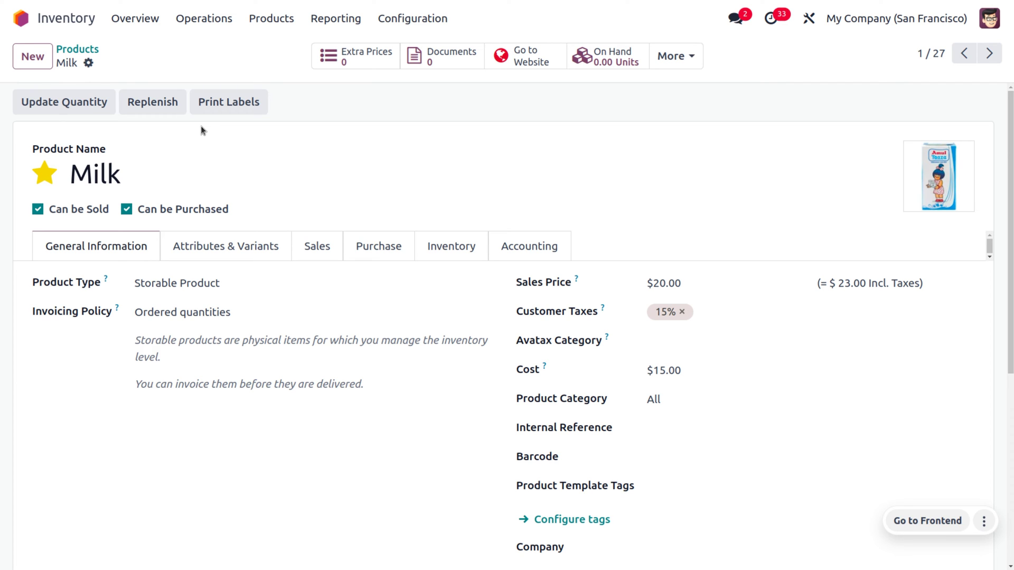
{"action": "left_click", "coordinate": [365, 248]}
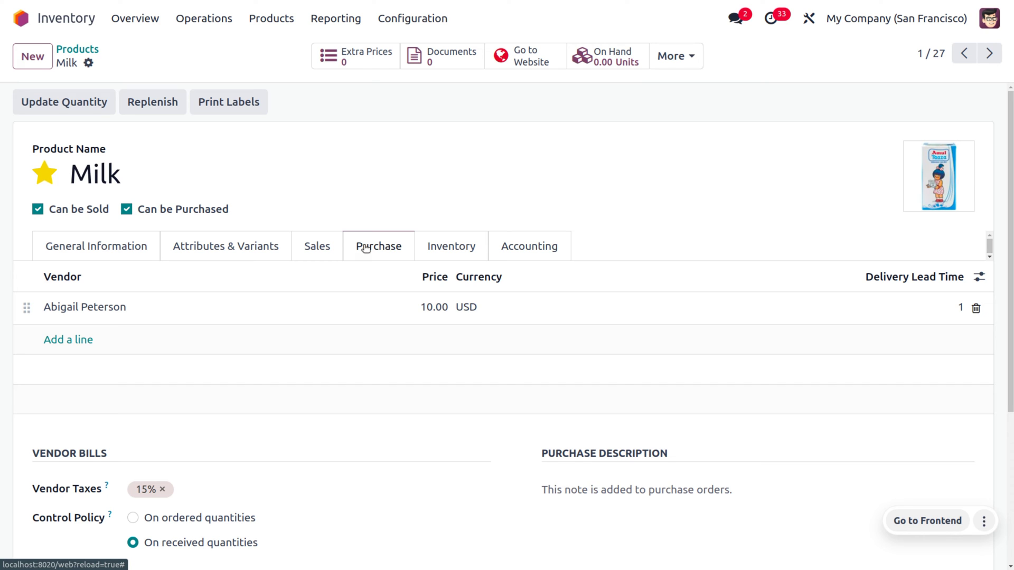
Examine the Milk product's inventory details, including its routes, lot tracking and the expiration, best before, removal and alert date settings.
{"action": "left_click", "coordinate": [450, 242]}
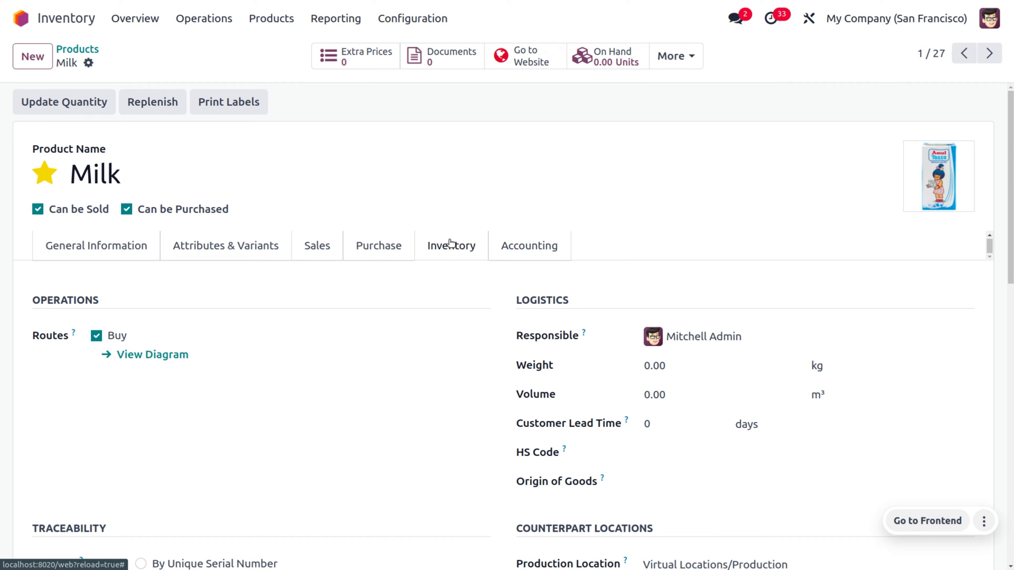
{"action": "scroll", "coordinate": [541, 203], "scroll_direction": "down", "scroll_amount": 8}
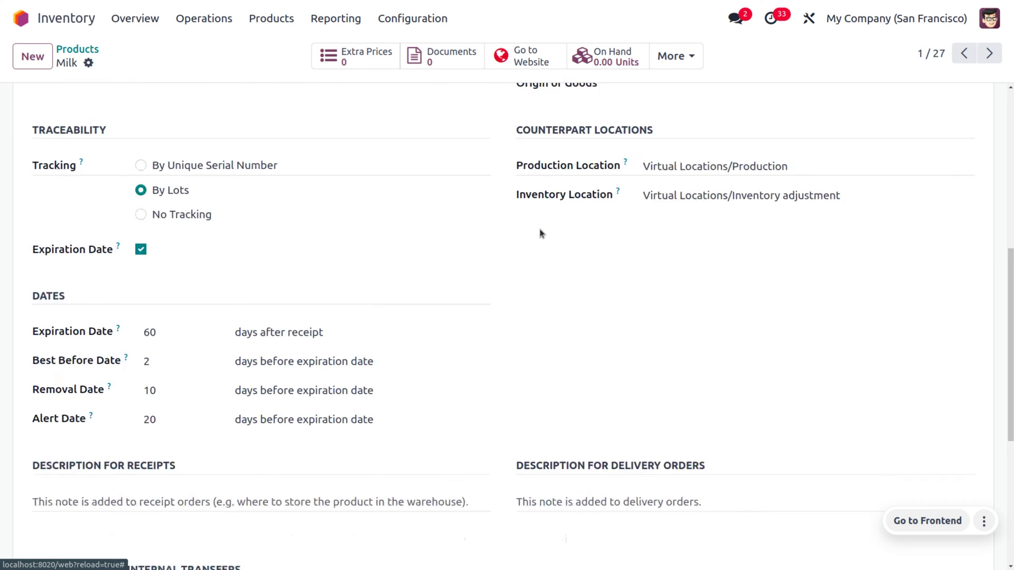
{"action": "scroll", "coordinate": [541, 233], "scroll_direction": "up", "scroll_amount": 1}
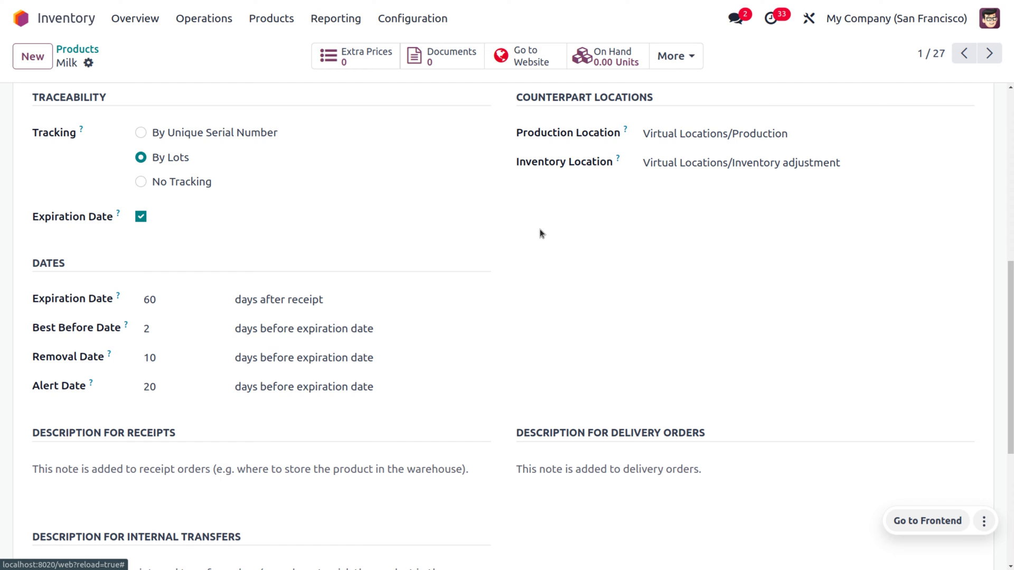
{"action": "scroll", "coordinate": [541, 233], "scroll_direction": "up", "scroll_amount": 1}
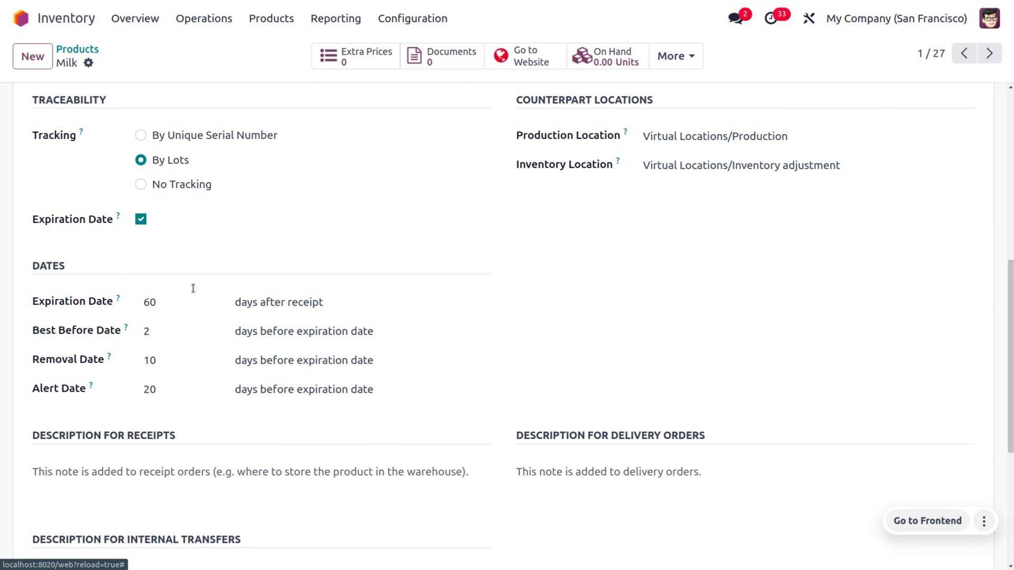
{"action": "scroll", "coordinate": [118, 260], "scroll_direction": "up", "scroll_amount": 8}
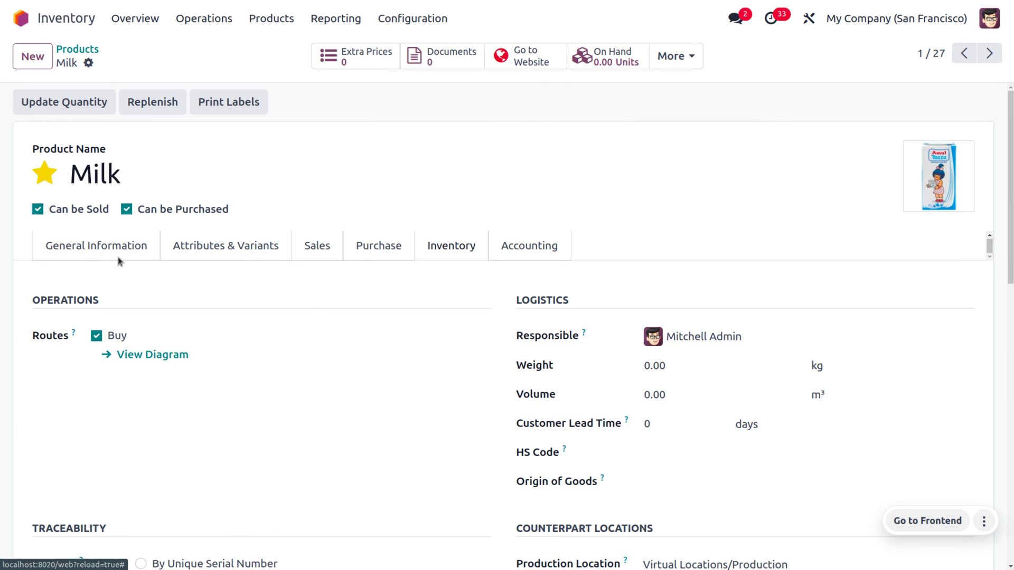
{"action": "scroll", "coordinate": [467, 348], "scroll_direction": "down", "scroll_amount": 2}
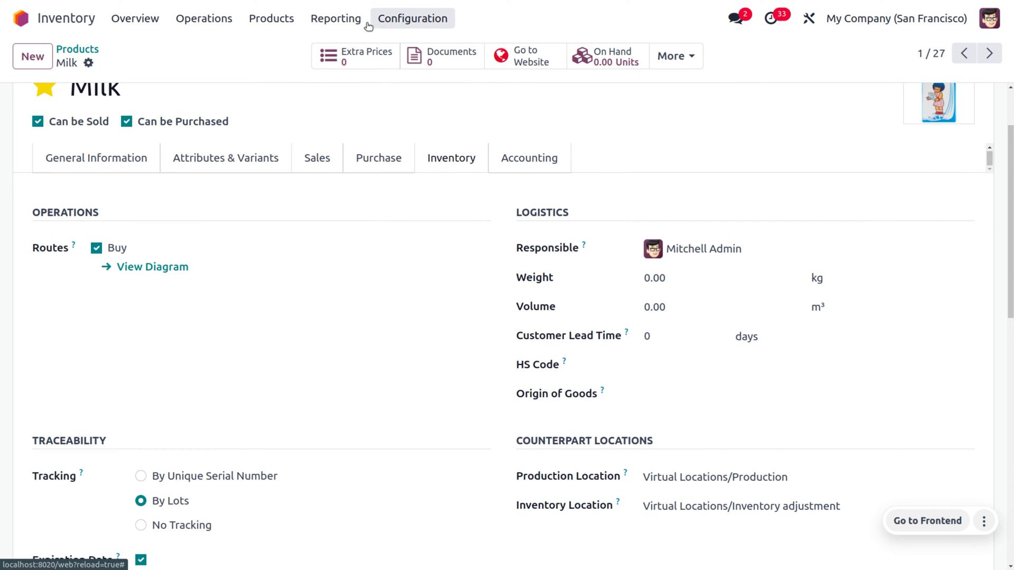
Open the Lots/Serial Numbers list and bring up a blank new lot record.
{"action": "left_click", "coordinate": [275, 21]}
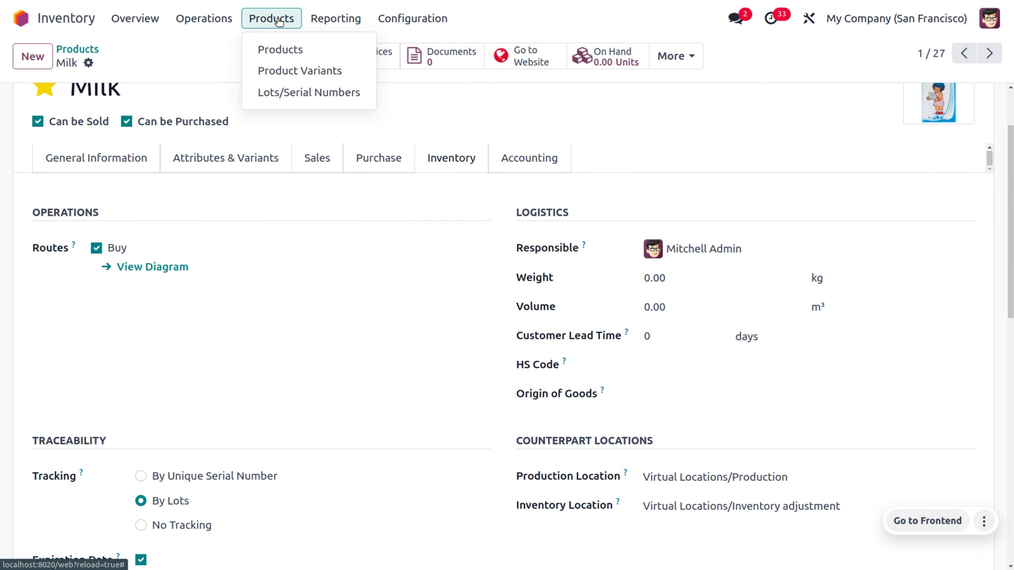
{"action": "left_click", "coordinate": [285, 93]}
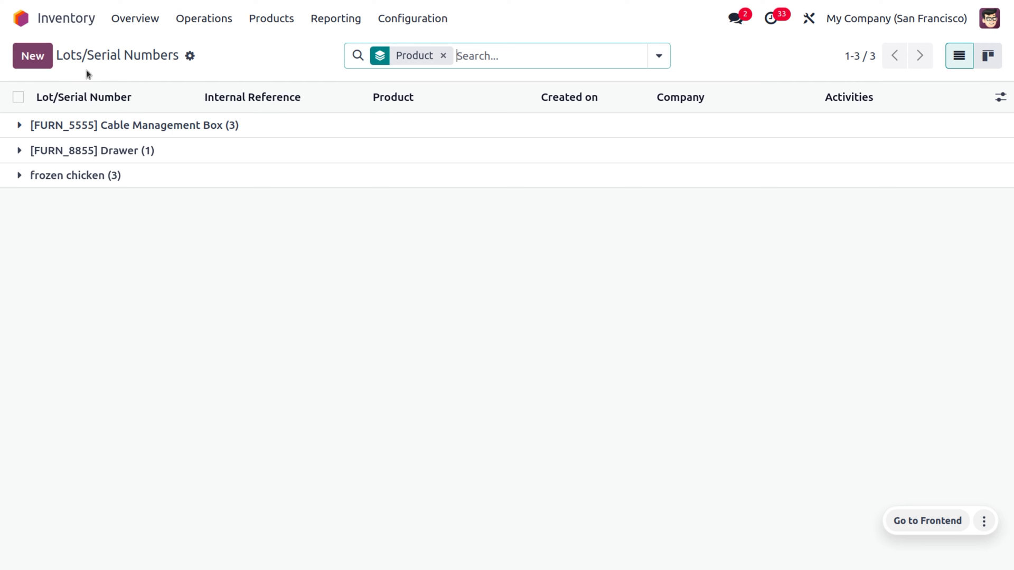
{"action": "left_click", "coordinate": [30, 62]}
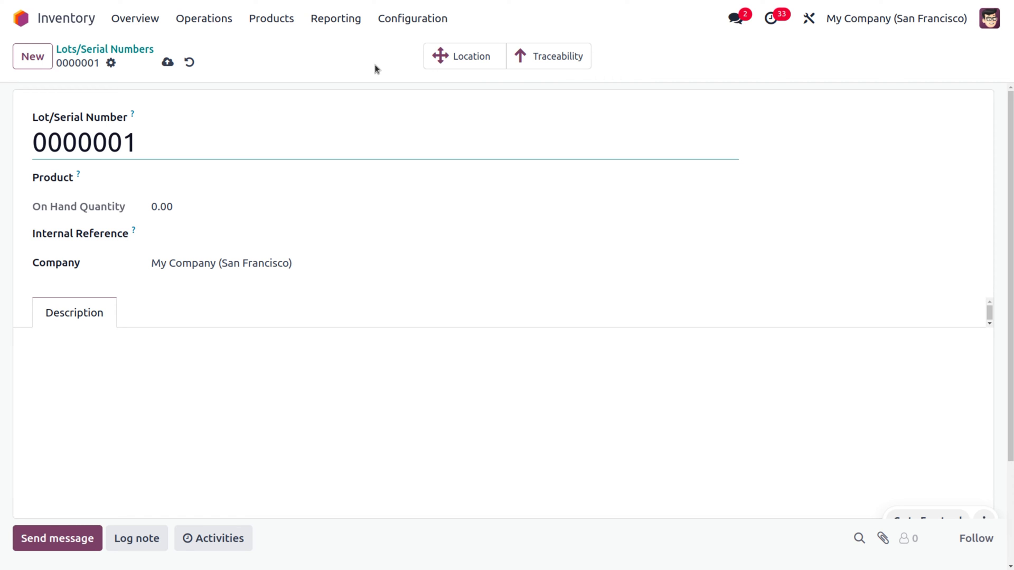
Open the WH/Stock location record and check its removal strategy.
{"action": "left_click", "coordinate": [385, 20]}
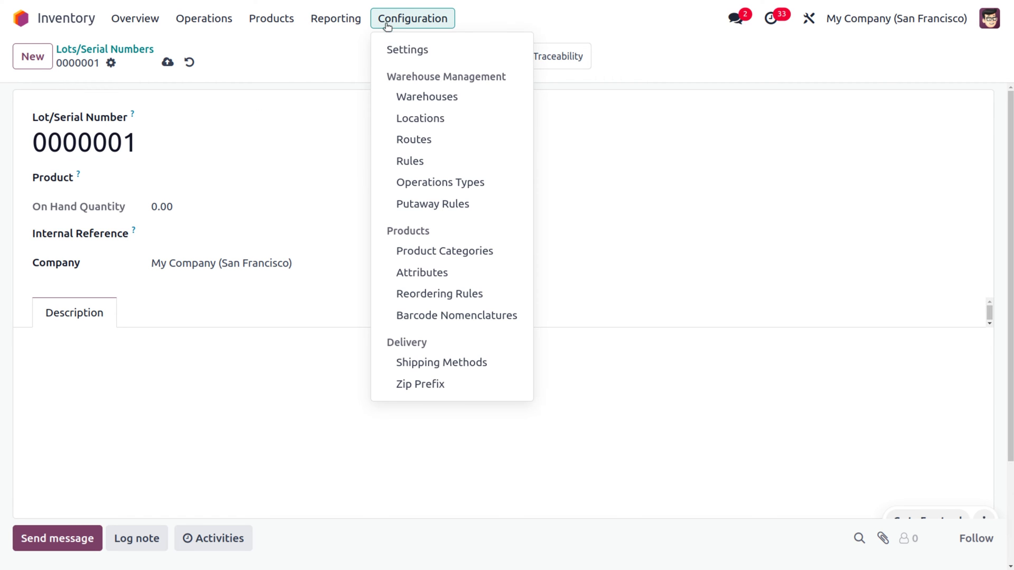
{"action": "left_click", "coordinate": [441, 117]}
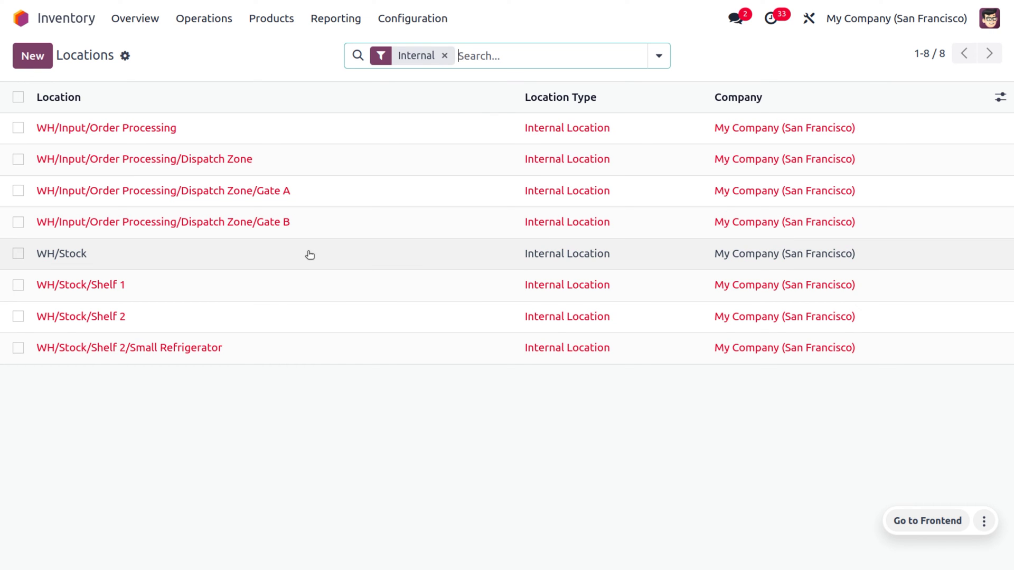
{"action": "left_click", "coordinate": [310, 255]}
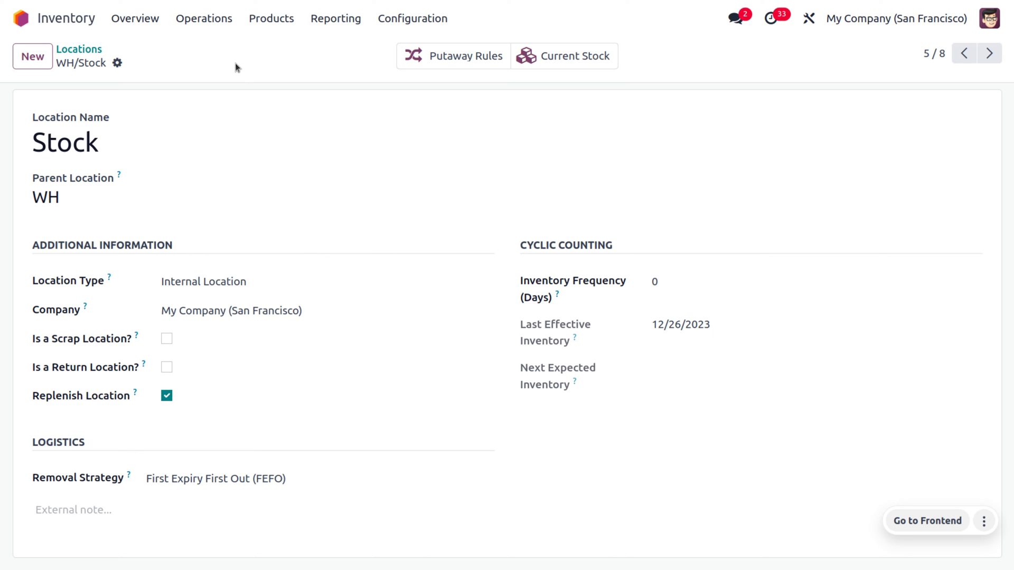
Open the Milk product's category record and check its forced removal strategy.
{"action": "left_click", "coordinate": [271, 26]}
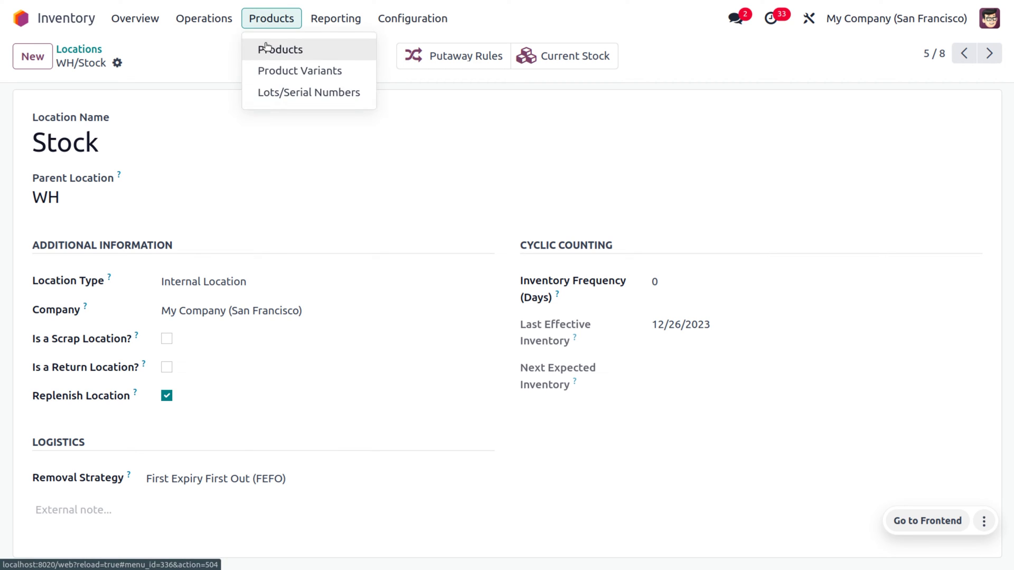
{"action": "left_click", "coordinate": [262, 47]}
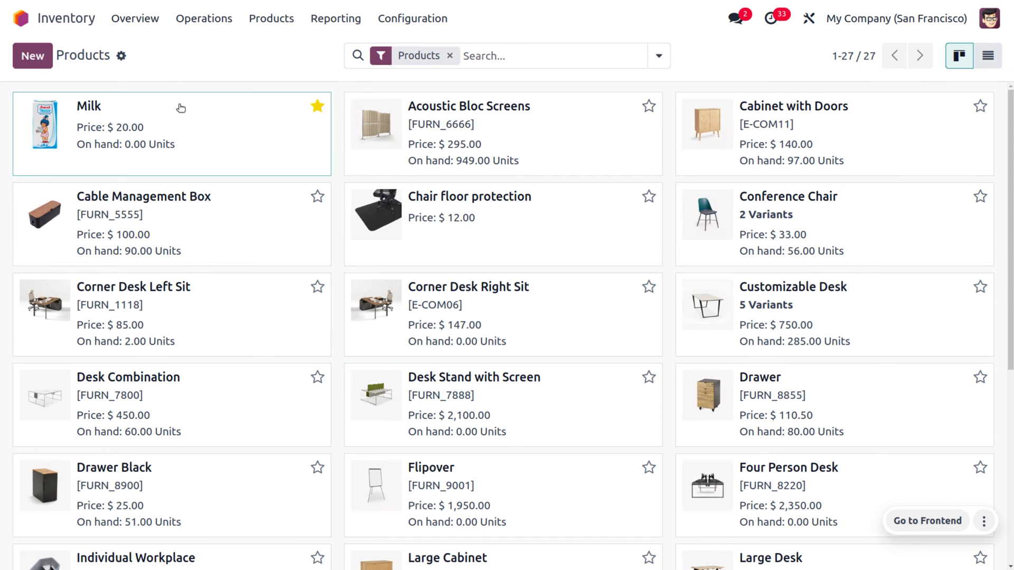
{"action": "left_click", "coordinate": [181, 107]}
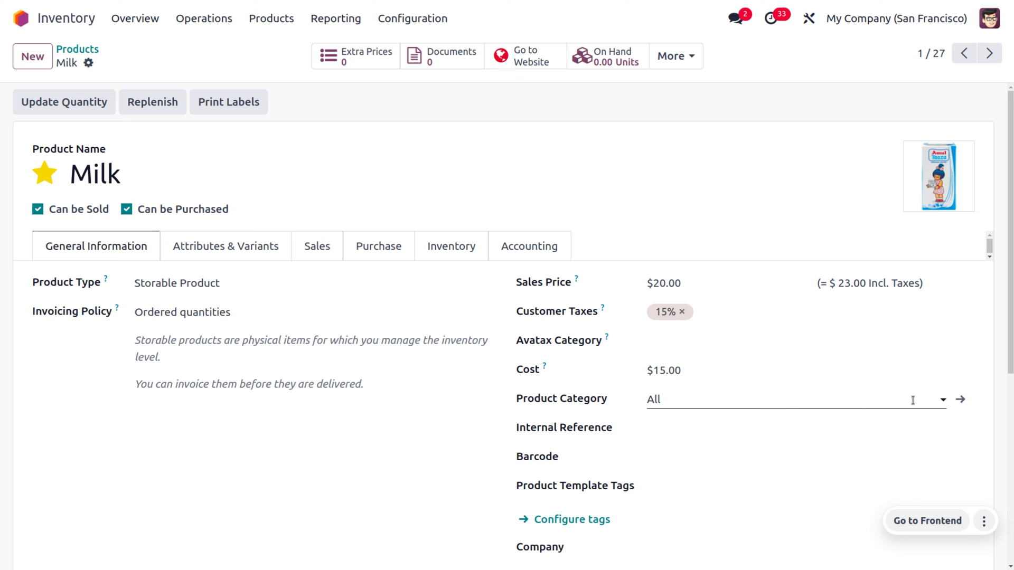
{"action": "left_click", "coordinate": [963, 400]}
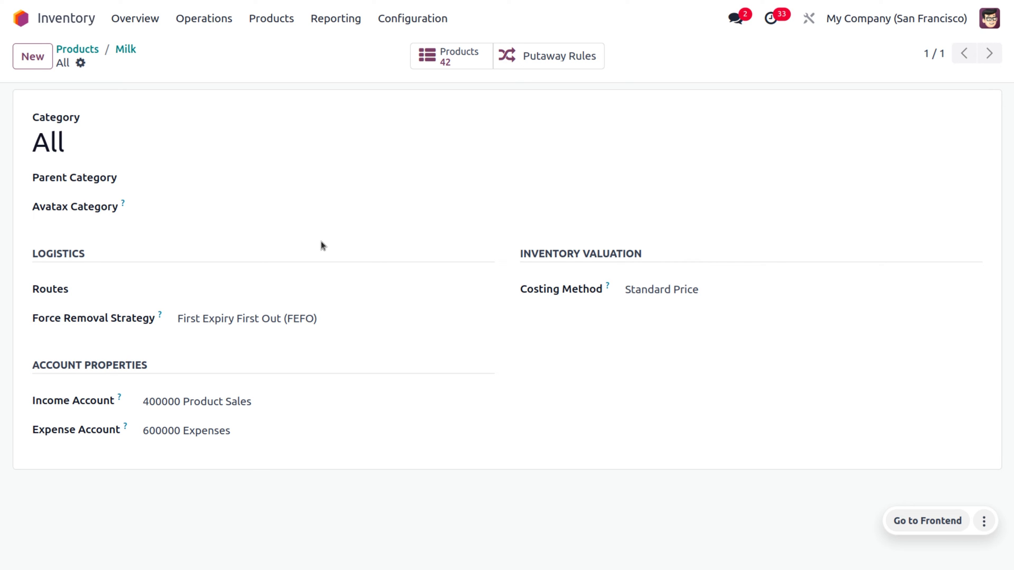
Switch to the Purchase app and start a new request for quotation with Milk as a product line.
{"action": "left_click", "coordinate": [22, 18]}
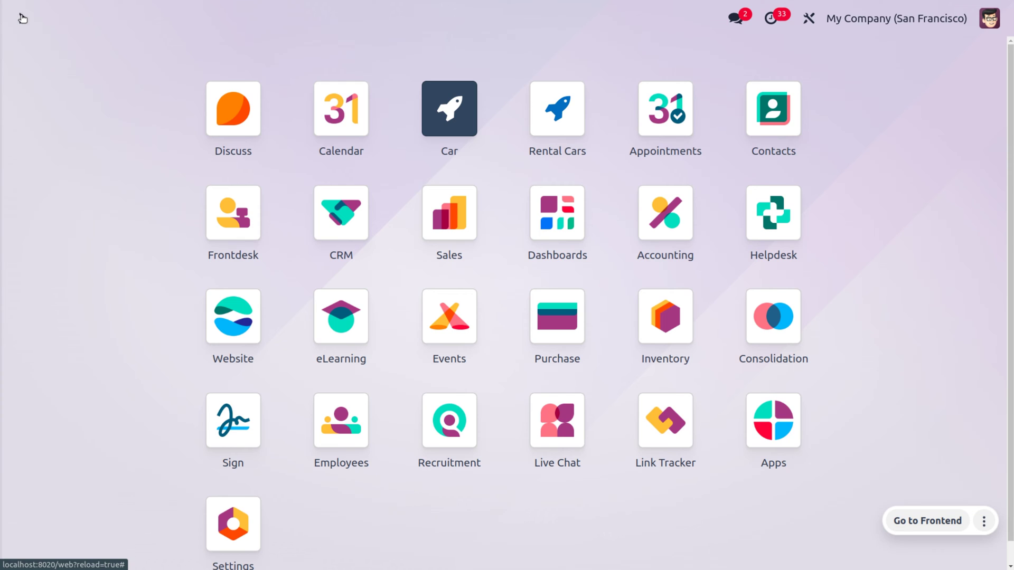
{"action": "type", "text": "pu"}
{"action": "key", "text": "Return"}
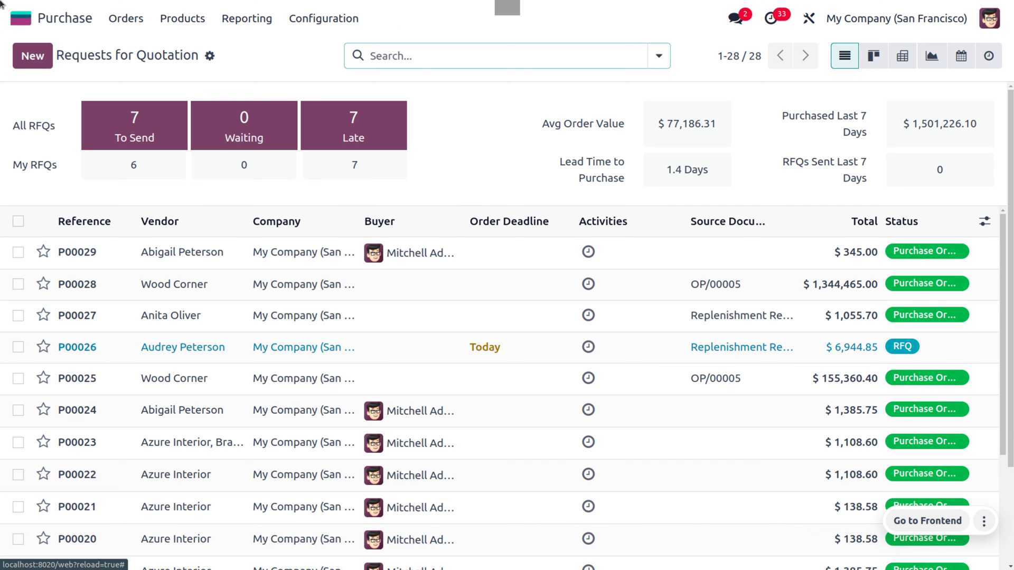
{"action": "left_click", "coordinate": [35, 58]}
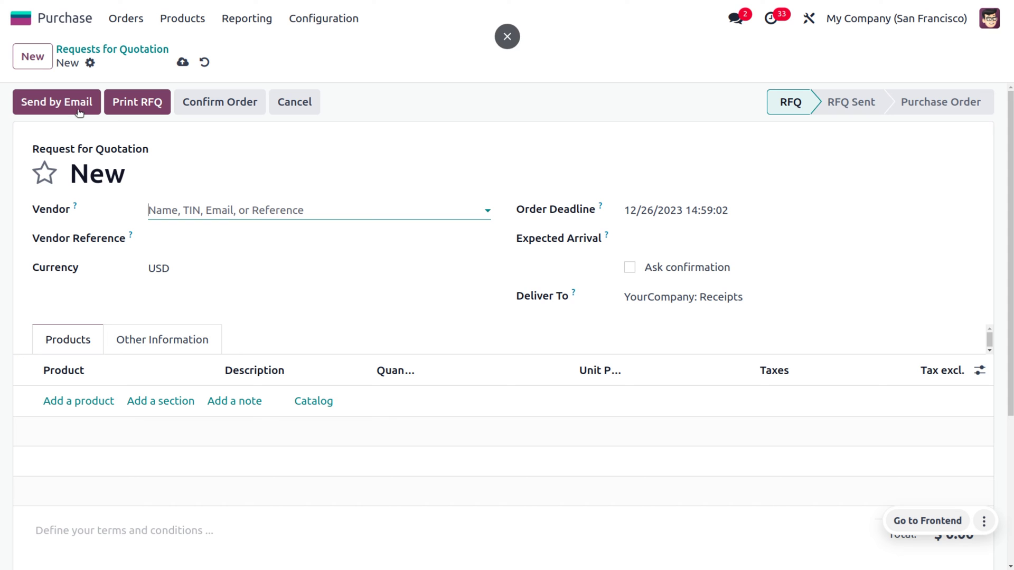
{"action": "left_click", "coordinate": [61, 400]}
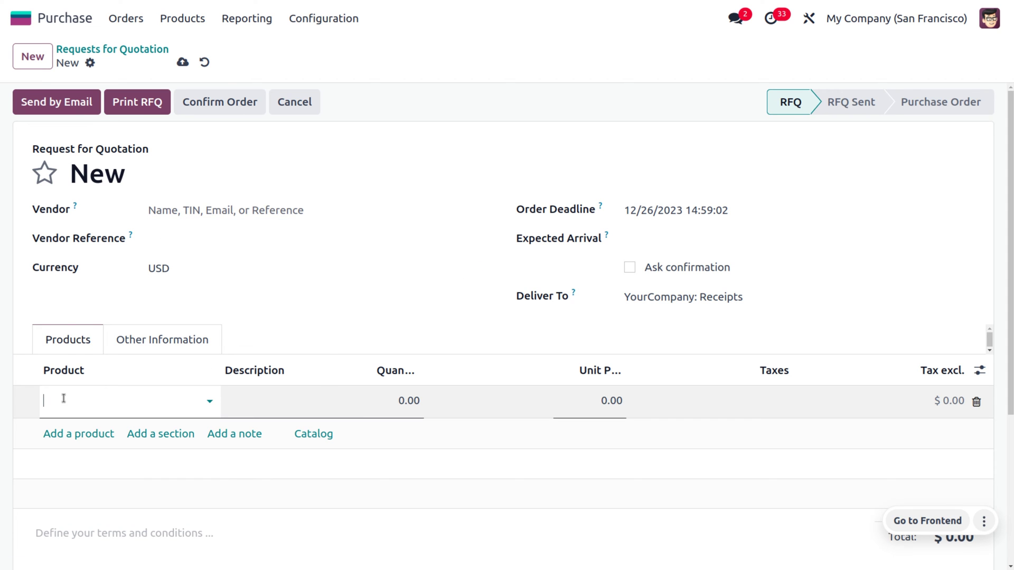
{"action": "left_click", "coordinate": [63, 398]}
{"action": "left_click", "coordinate": [113, 179]}
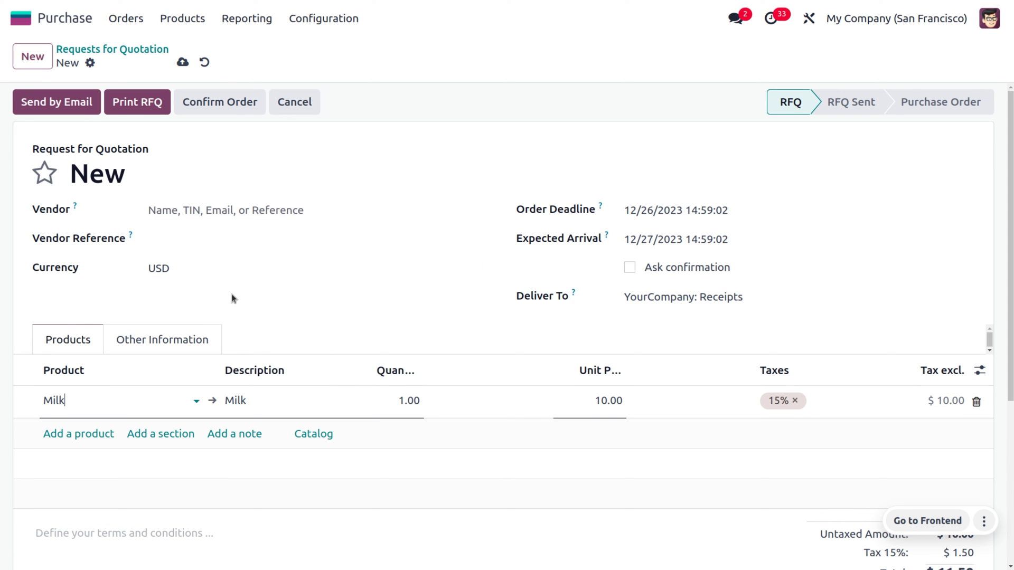
Select the individual contact listed after Azure Interior as the vendor and set the Milk line's quantity to 20.
{"action": "left_click", "coordinate": [246, 206]}
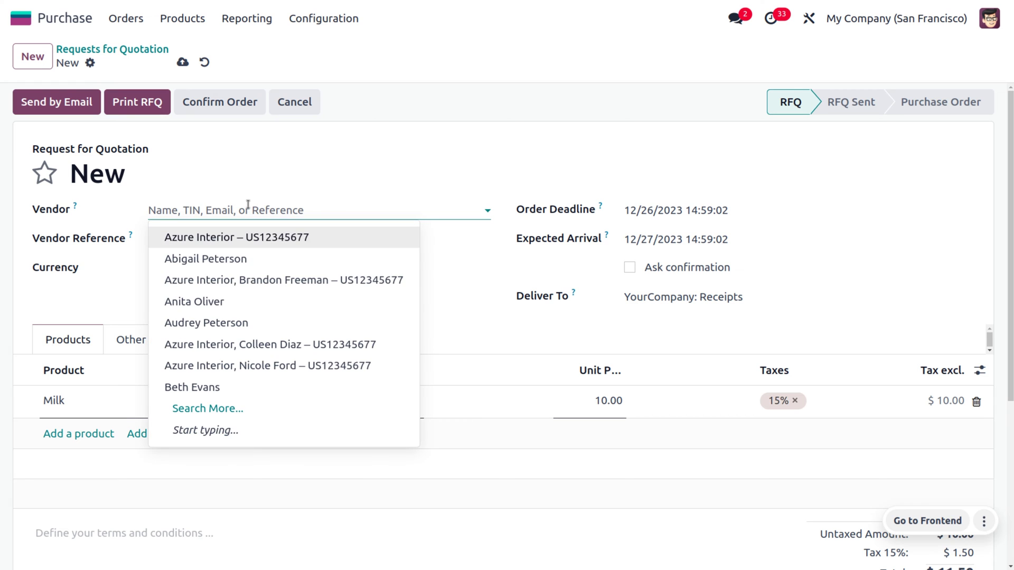
{"action": "left_click", "coordinate": [232, 260]}
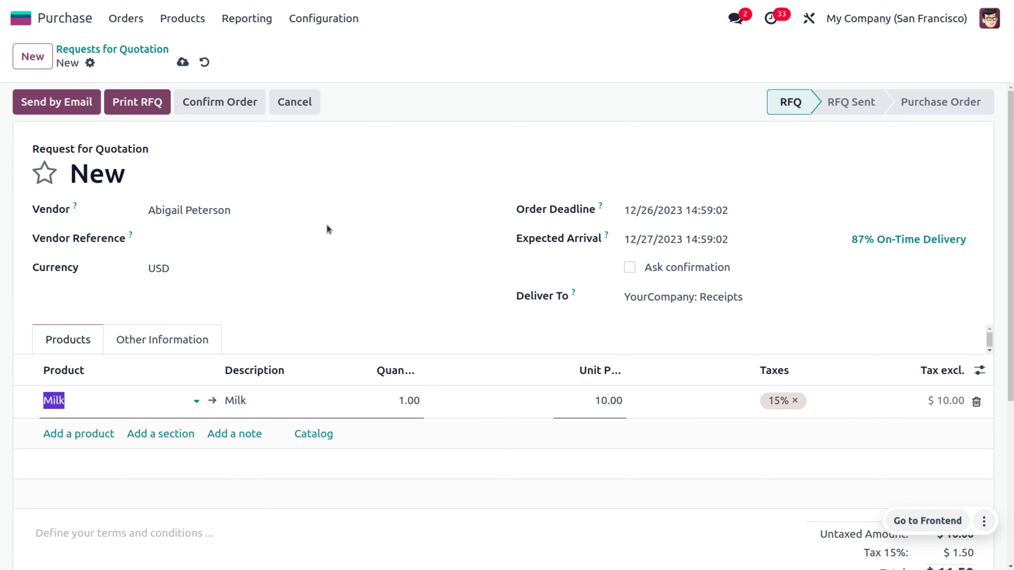
{"action": "left_click", "coordinate": [393, 397]}
{"action": "type", "text": "20"}
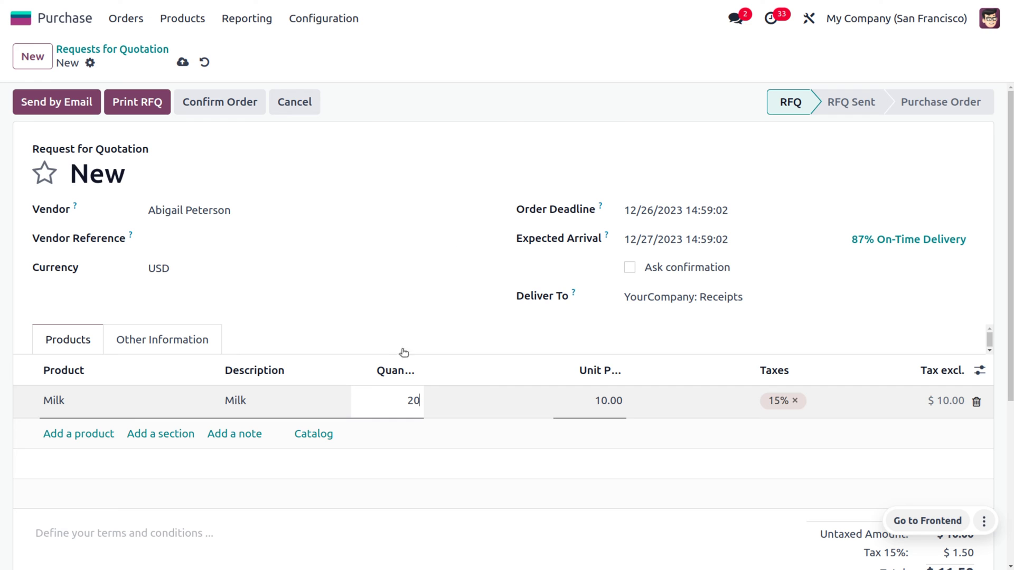
{"action": "left_click", "coordinate": [540, 173]}
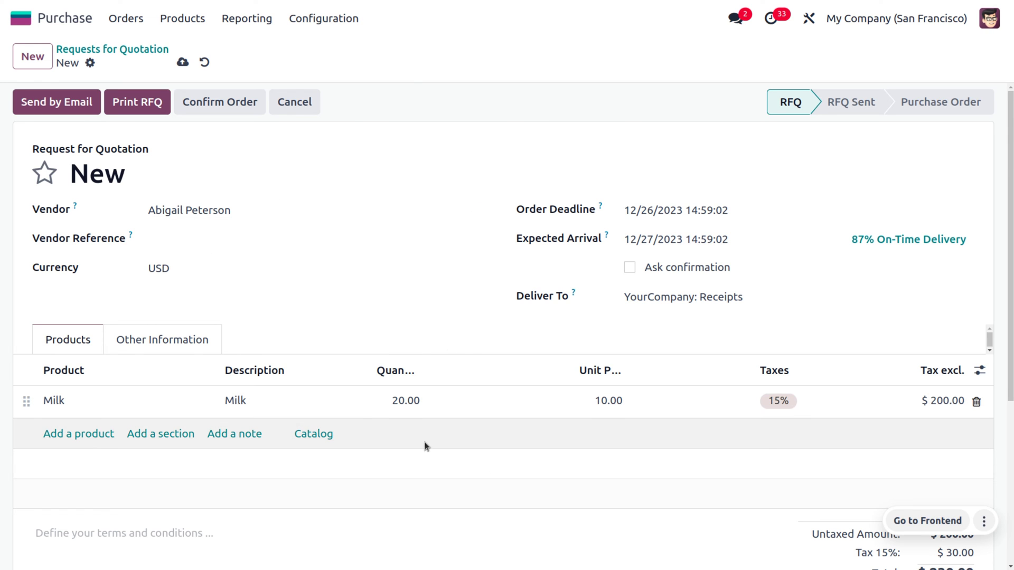
Save and confirm the Milk purchase order, and open its product receipt.
{"action": "left_click", "coordinate": [183, 64]}
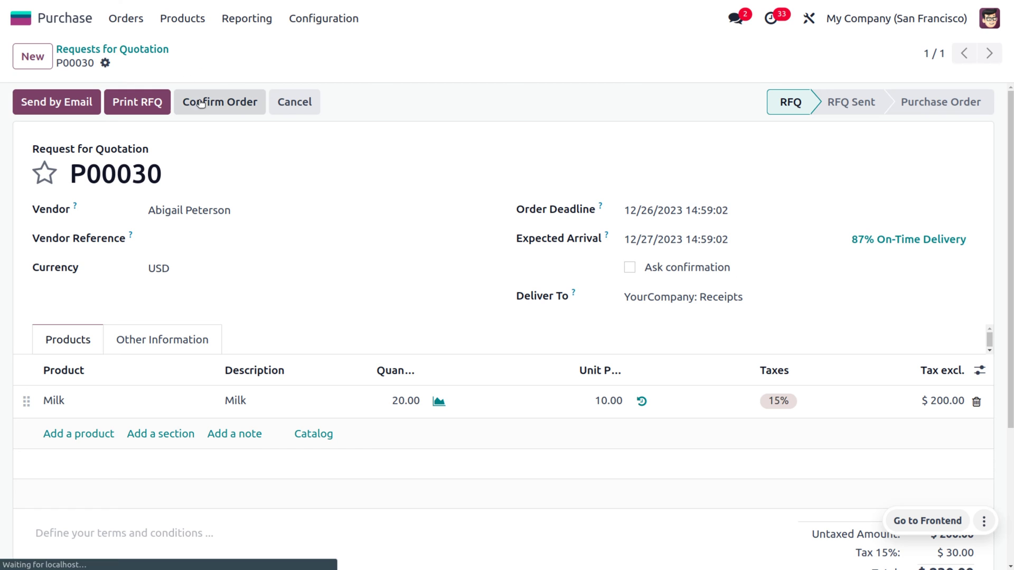
{"action": "left_click", "coordinate": [204, 103]}
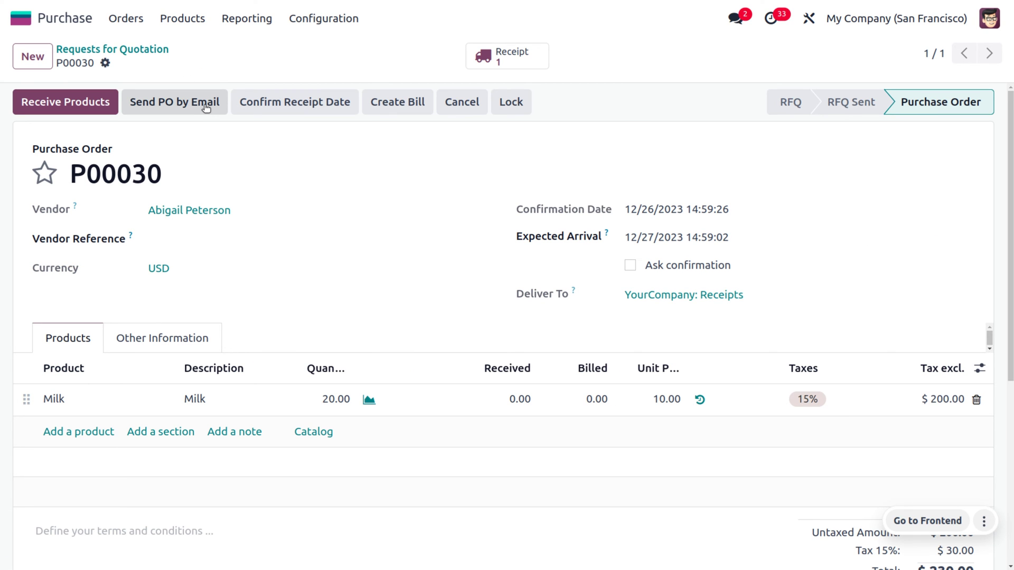
{"action": "left_click", "coordinate": [70, 103]}
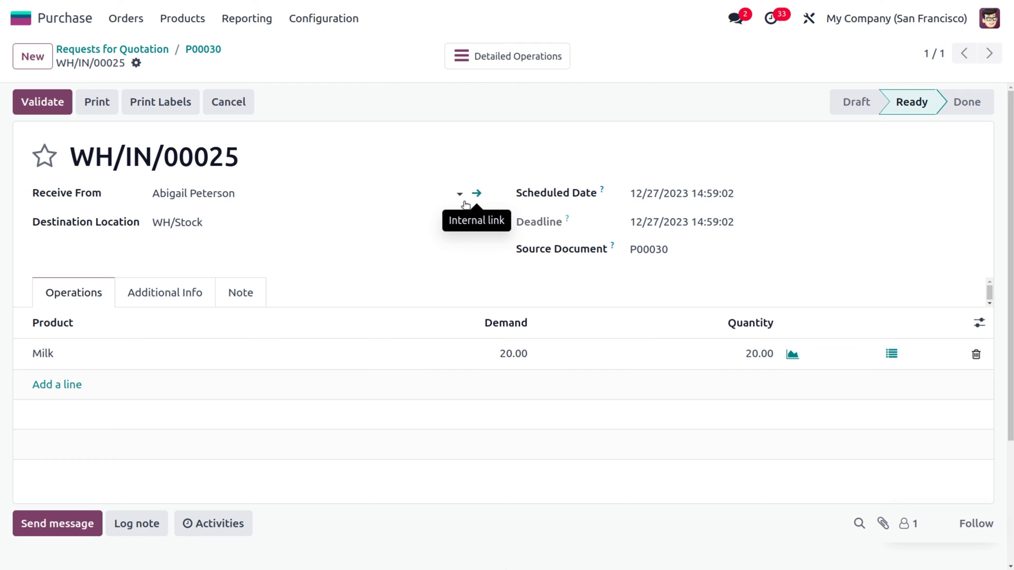
Try to validate the receipt without lot numbers, and open the Milk line's stock move details.
{"action": "left_click", "coordinate": [69, 103]}
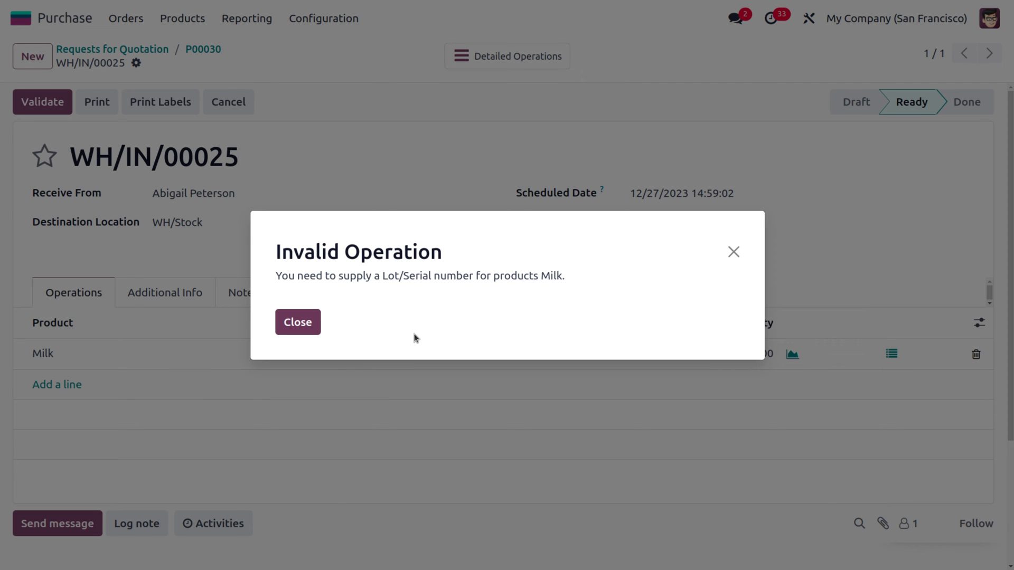
{"action": "left_click", "coordinate": [307, 324]}
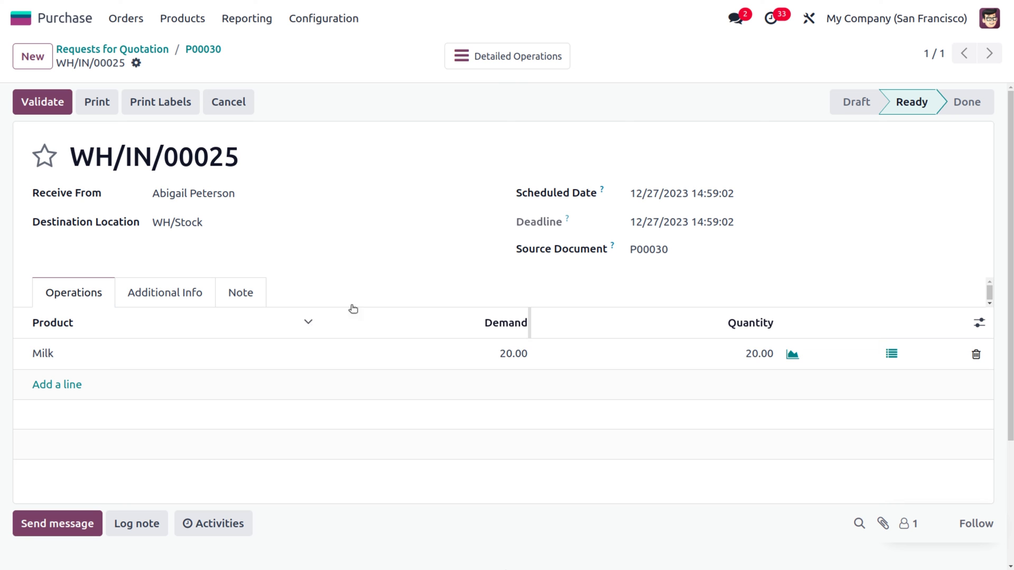
{"action": "left_click", "coordinate": [892, 355]}
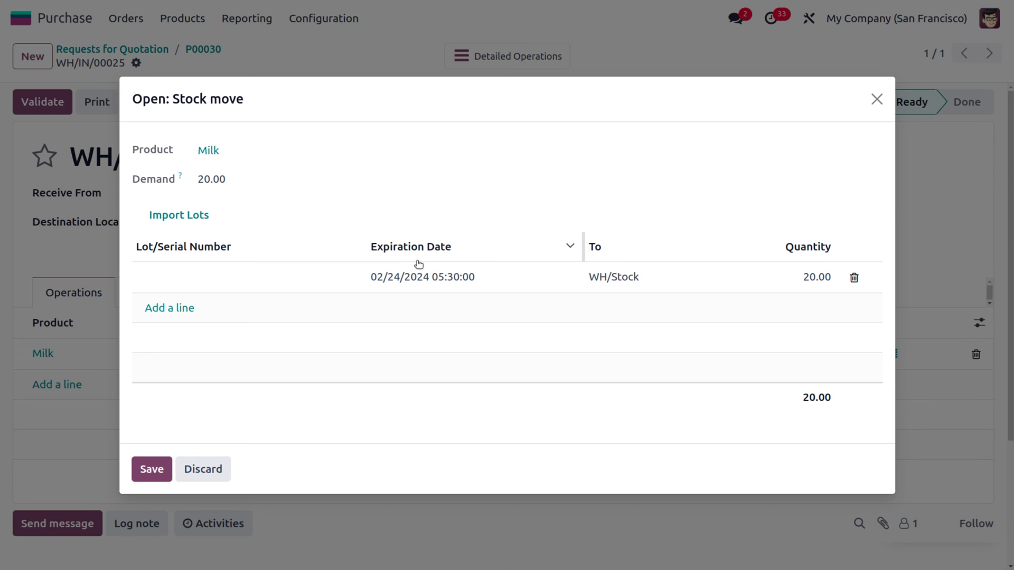
Assign LOT 11 to the first stock move line with expiration date 12/31/2023 and quantity 5.
{"action": "left_click", "coordinate": [218, 279]}
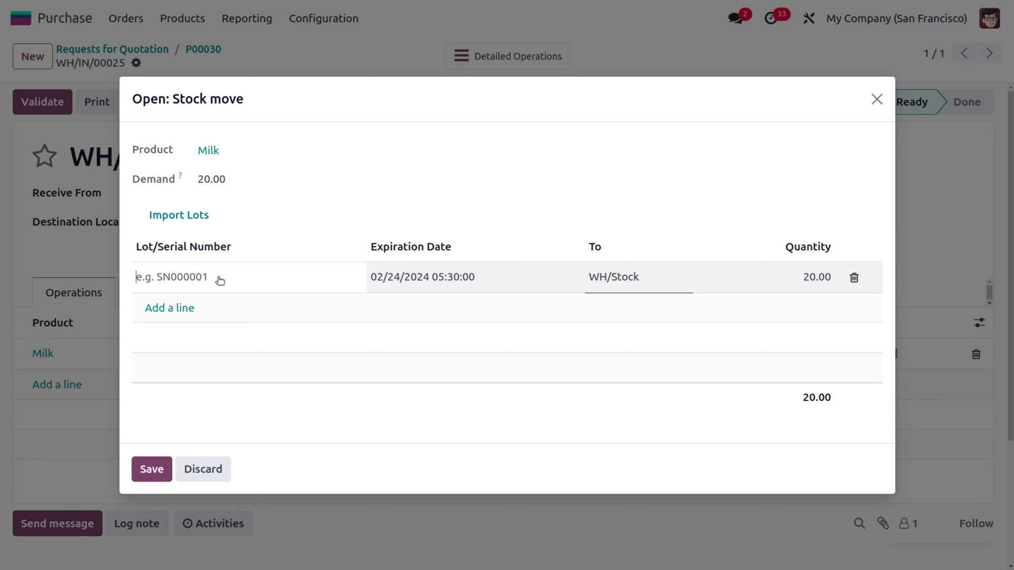
{"action": "type", "text": "LOT 11"}
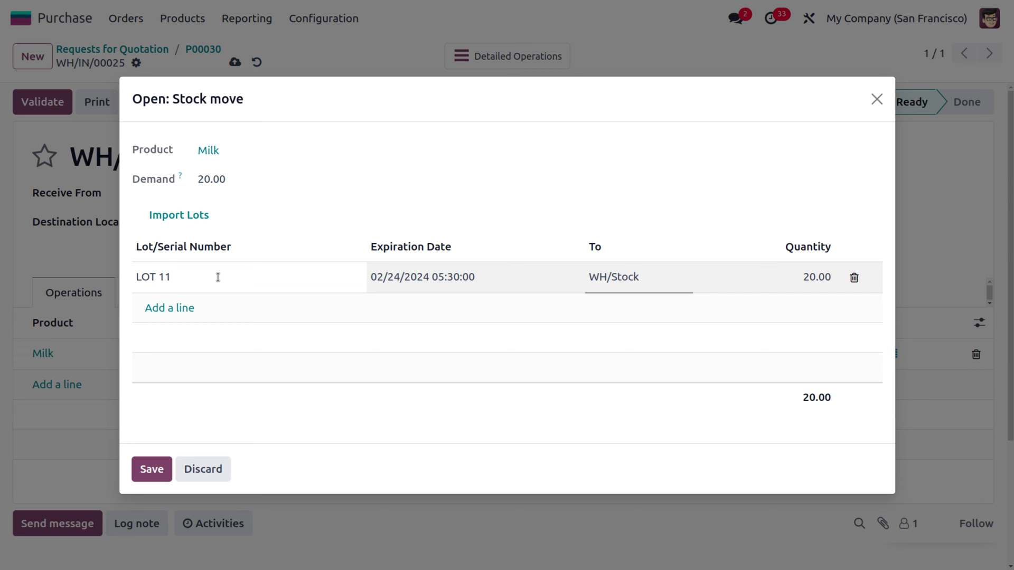
{"action": "left_click", "coordinate": [387, 292]}
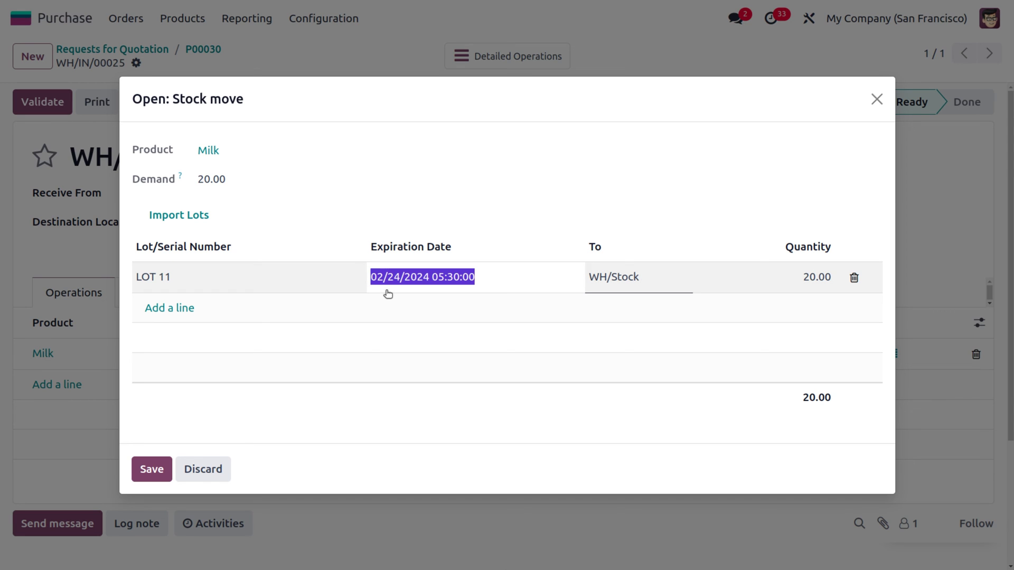
{"action": "left_click", "coordinate": [391, 280]}
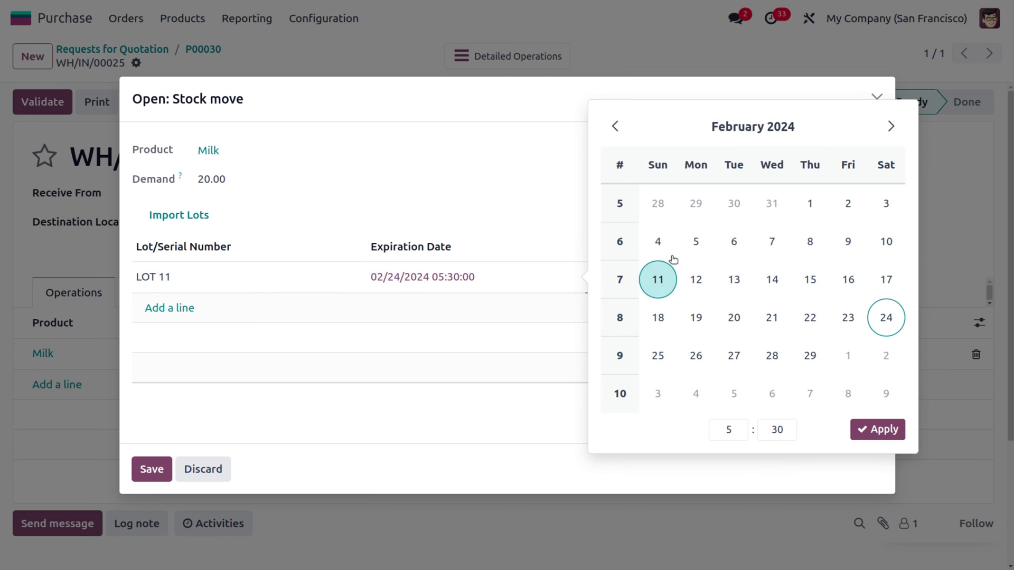
{"action": "left_click", "coordinate": [615, 126]}
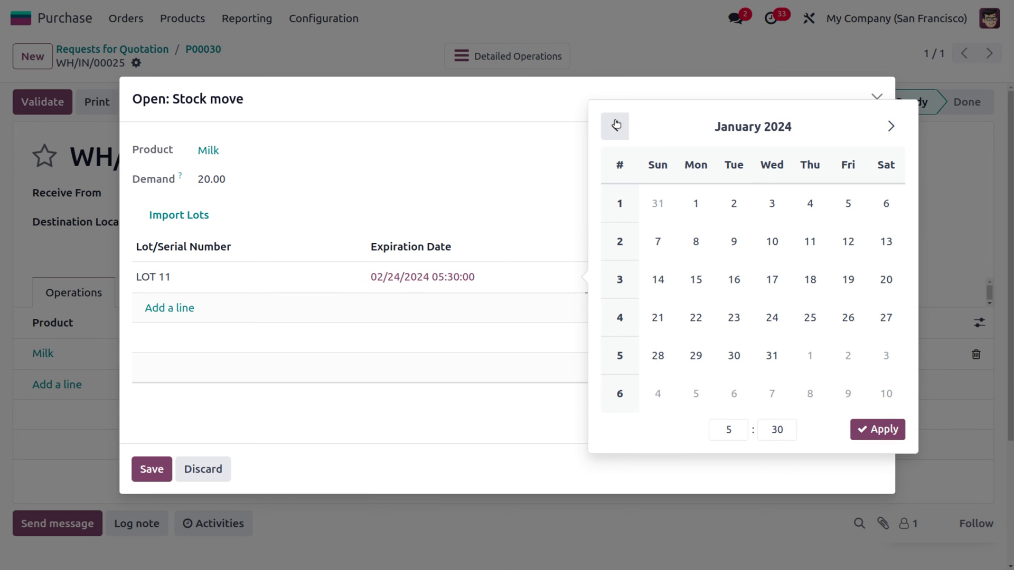
{"action": "left_click", "coordinate": [615, 126]}
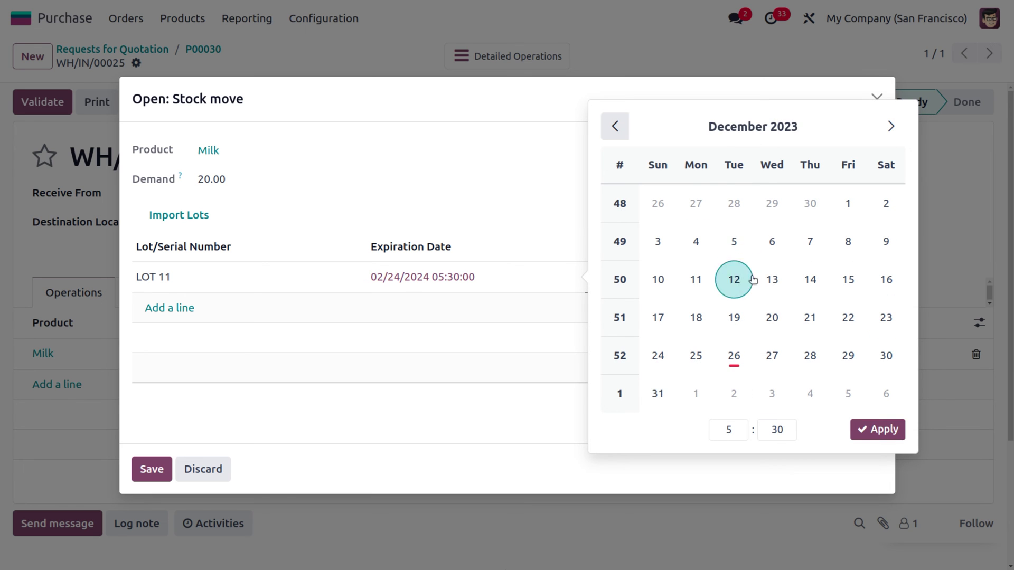
{"action": "left_click", "coordinate": [653, 392]}
{"action": "left_click", "coordinate": [530, 230]}
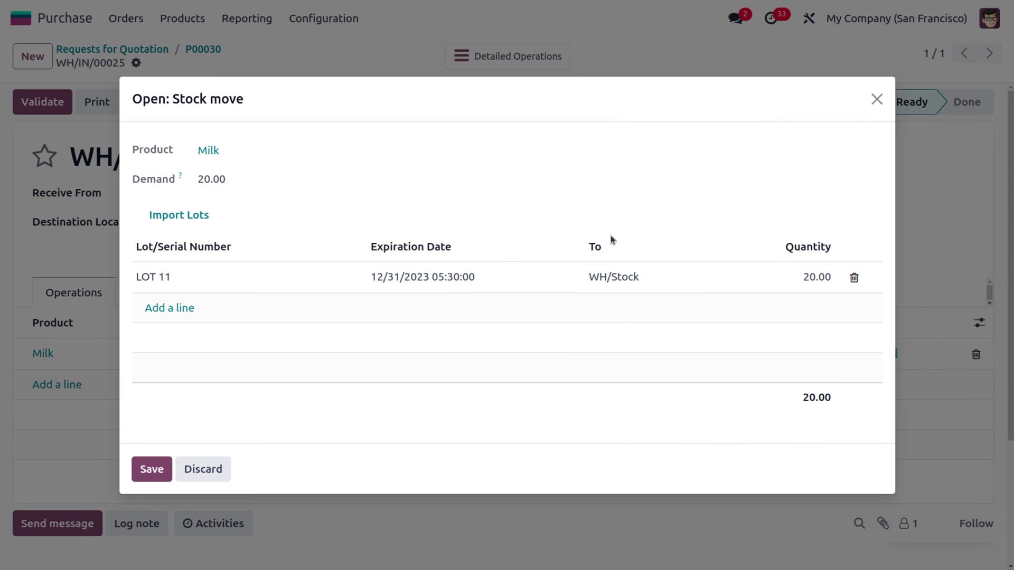
{"action": "left_click", "coordinate": [810, 272]}
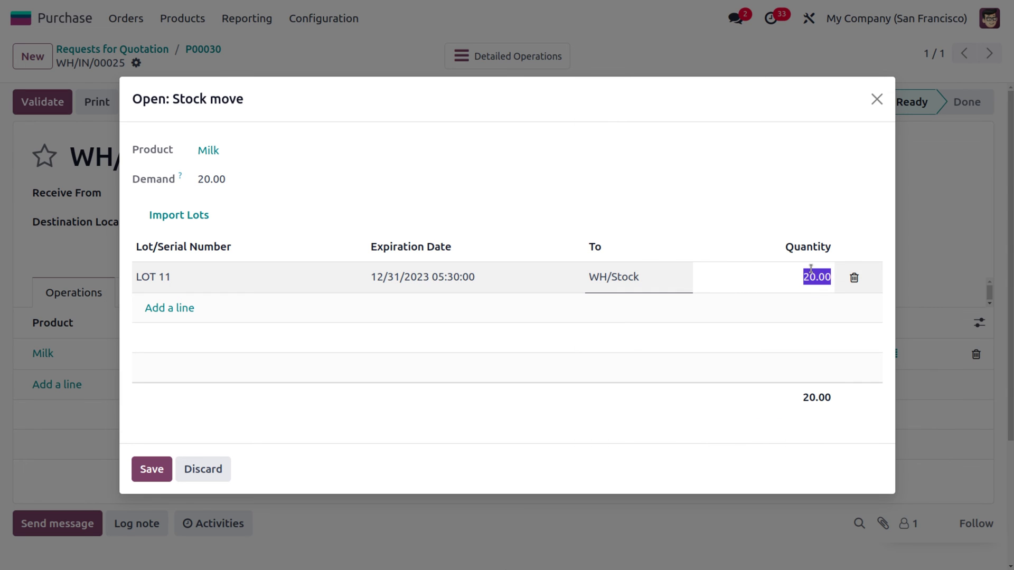
{"action": "type", "text": "5"}
{"action": "left_click", "coordinate": [133, 285]}
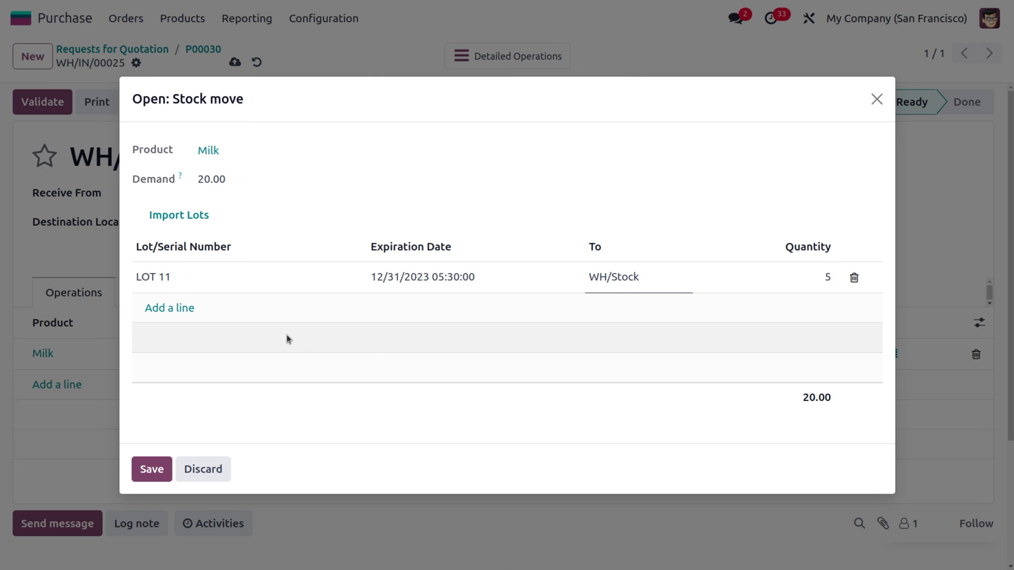
Add a second stock move line for LOT12 with expiration date 01/01/2024 and quantity 3.
{"action": "left_click", "coordinate": [177, 308]}
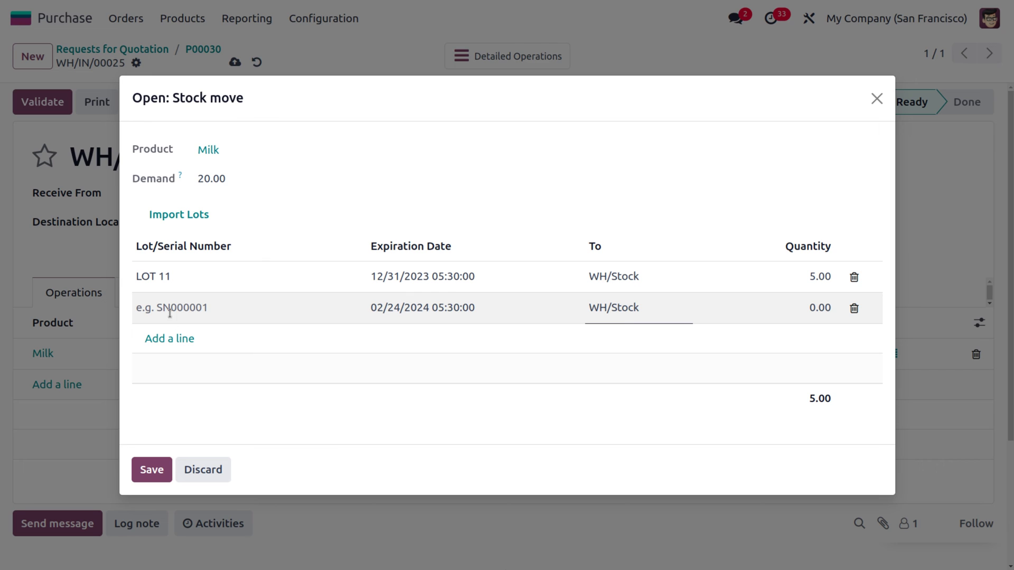
{"action": "left_click", "coordinate": [175, 306]}
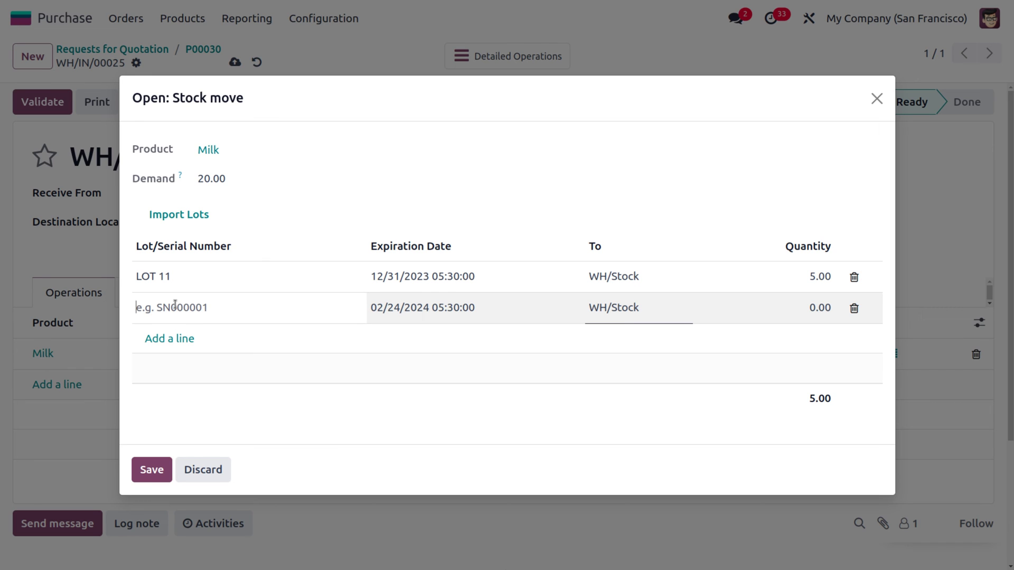
{"action": "type", "text": "LOT12"}
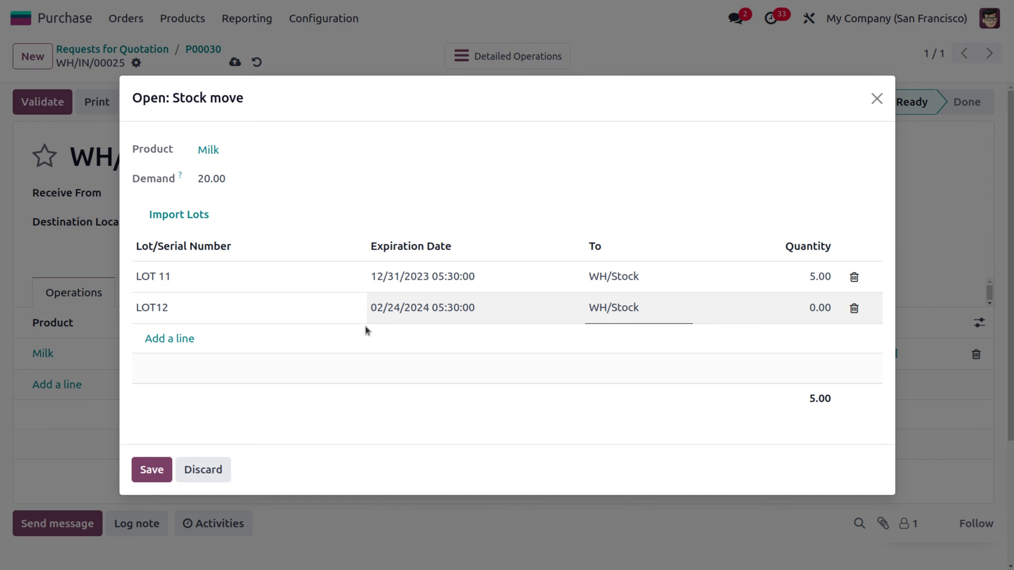
{"action": "left_click", "coordinate": [394, 308]}
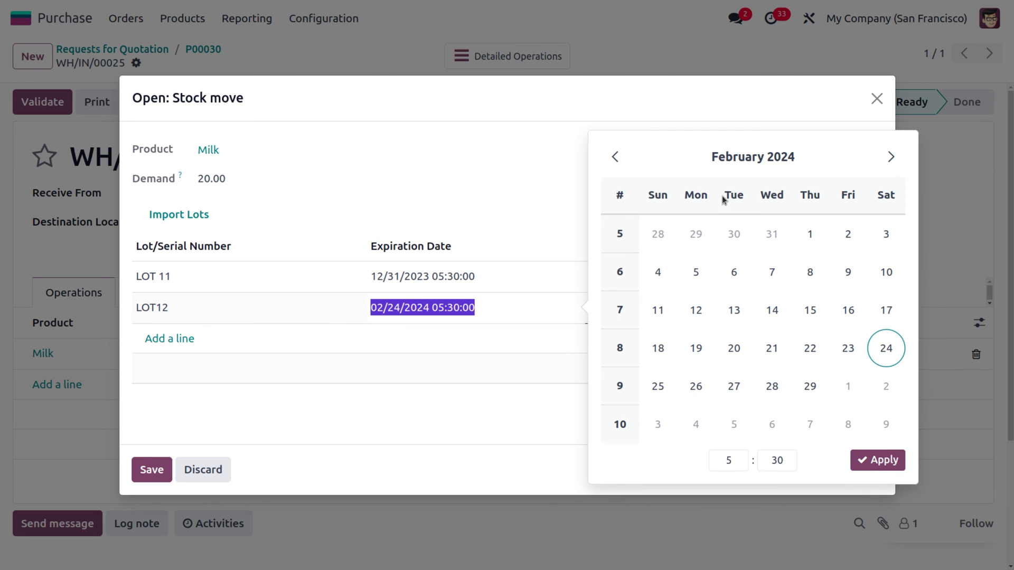
{"action": "left_click", "coordinate": [623, 159]}
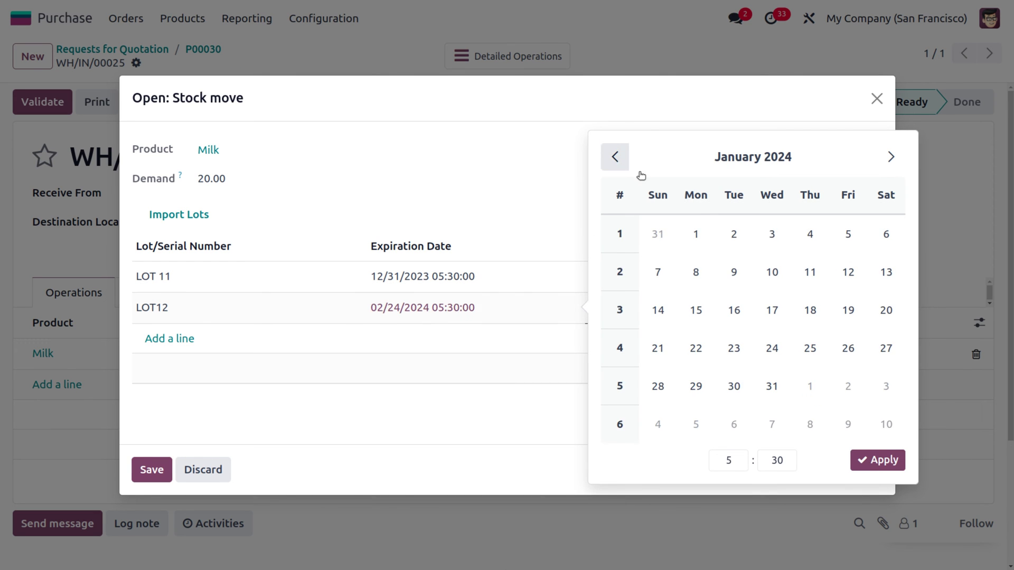
{"action": "left_click", "coordinate": [703, 237]}
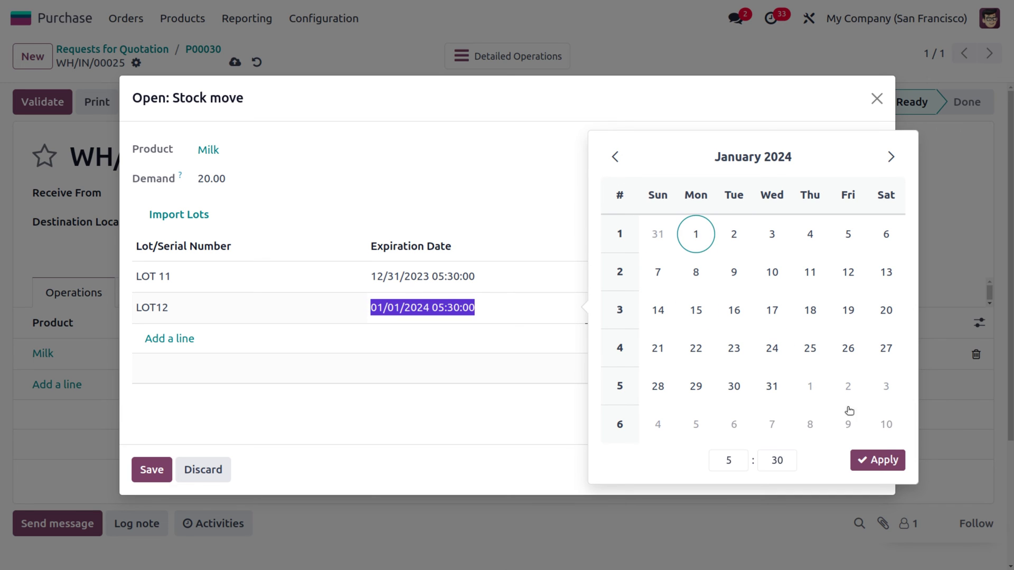
{"action": "left_click", "coordinate": [881, 467]}
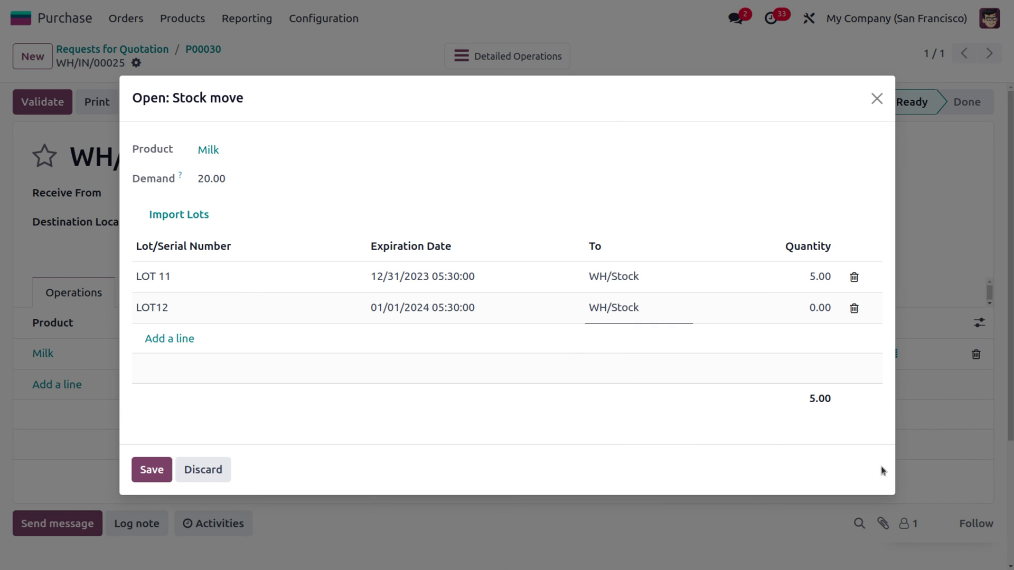
{"action": "left_click", "coordinate": [822, 301]}
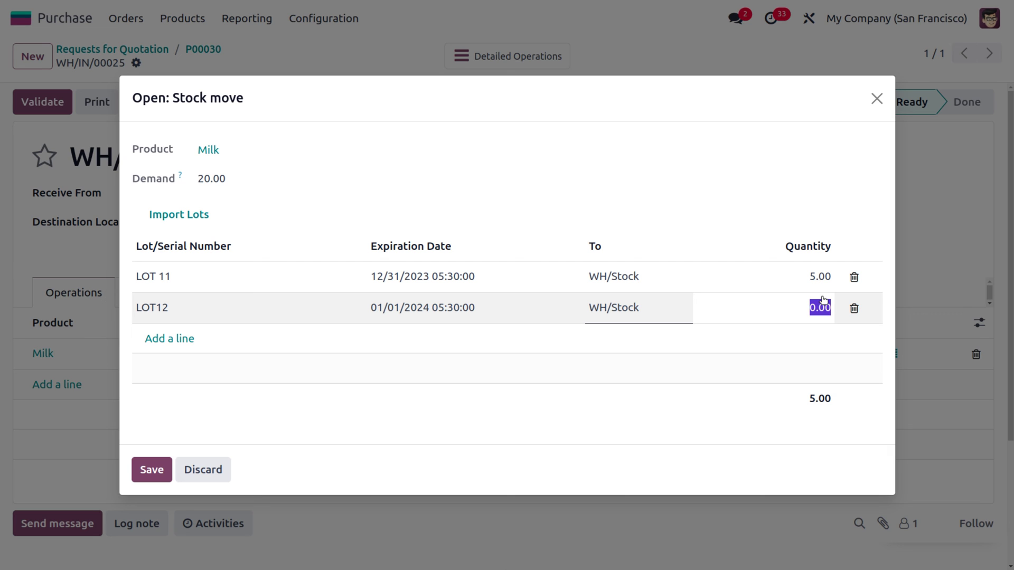
{"action": "type", "text": "3"}
Add a third stock move line for LOT13 with expiration date 01/03/2024 and quantity 2.
{"action": "left_click", "coordinate": [181, 338]}
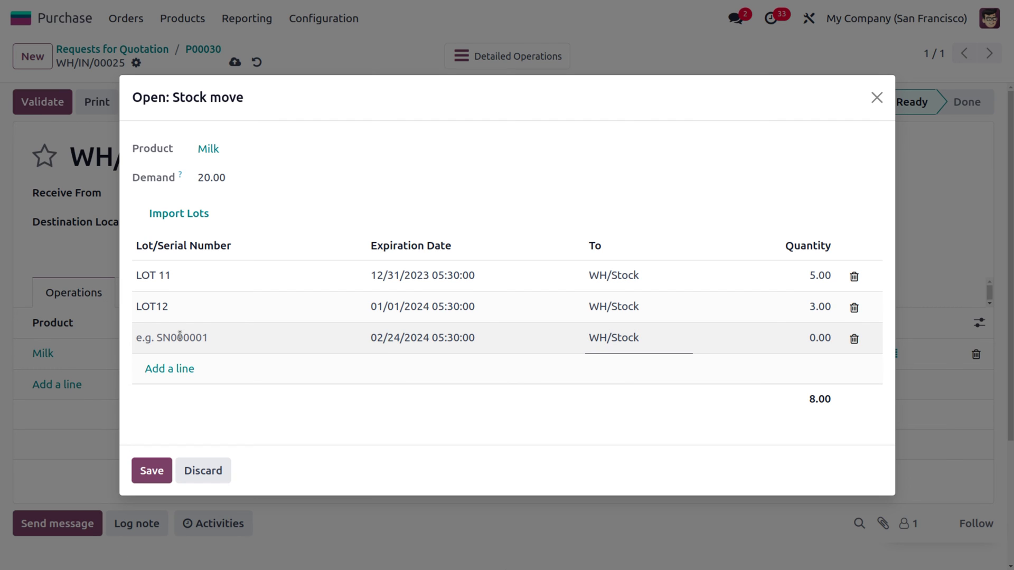
{"action": "left_click", "coordinate": [171, 341]}
{"action": "type", "text": "L"}
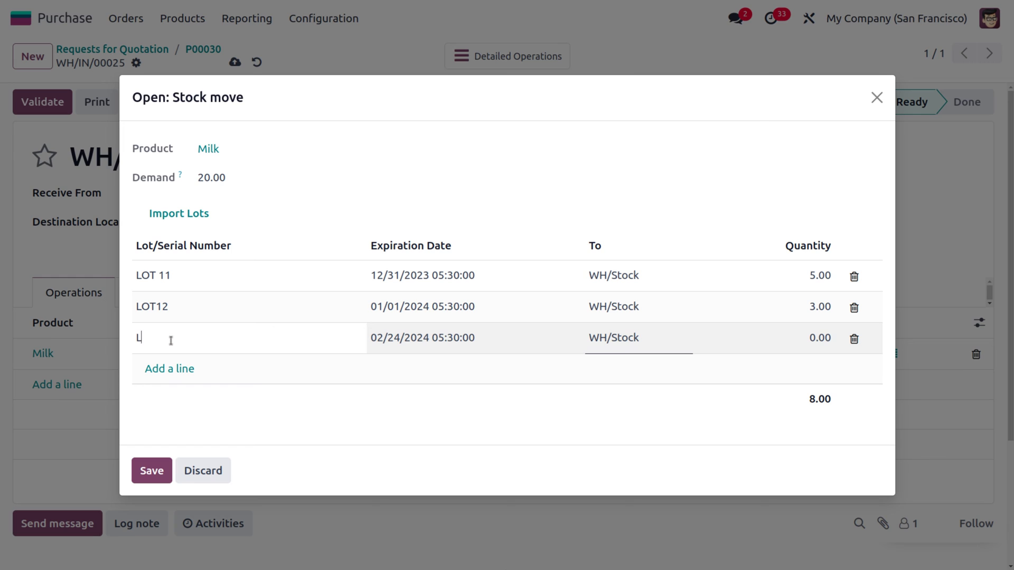
{"action": "type", "text": "OT16"}
{"action": "type", "text": "3"}
{"action": "left_click", "coordinate": [460, 339]}
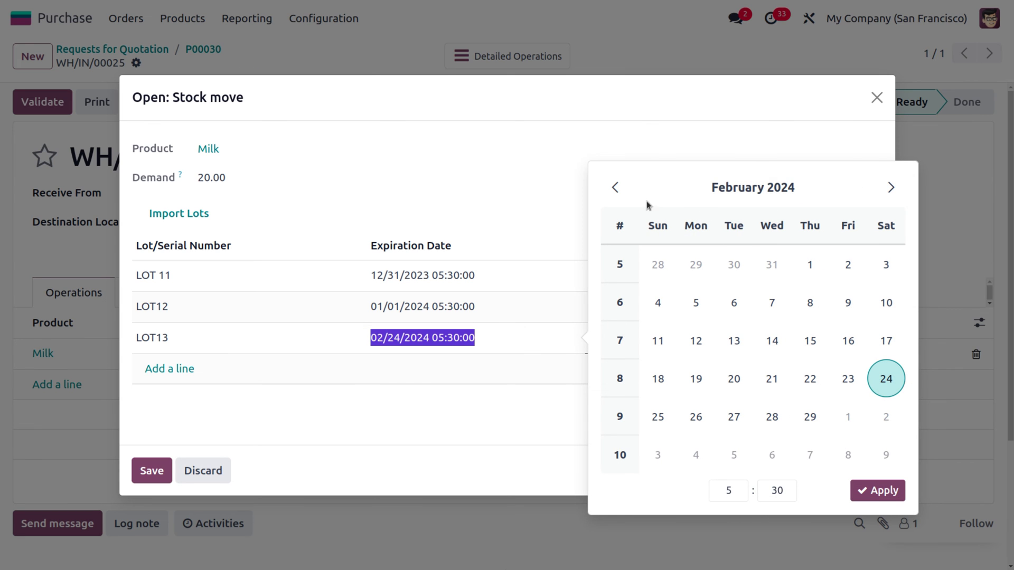
{"action": "left_click", "coordinate": [615, 188]}
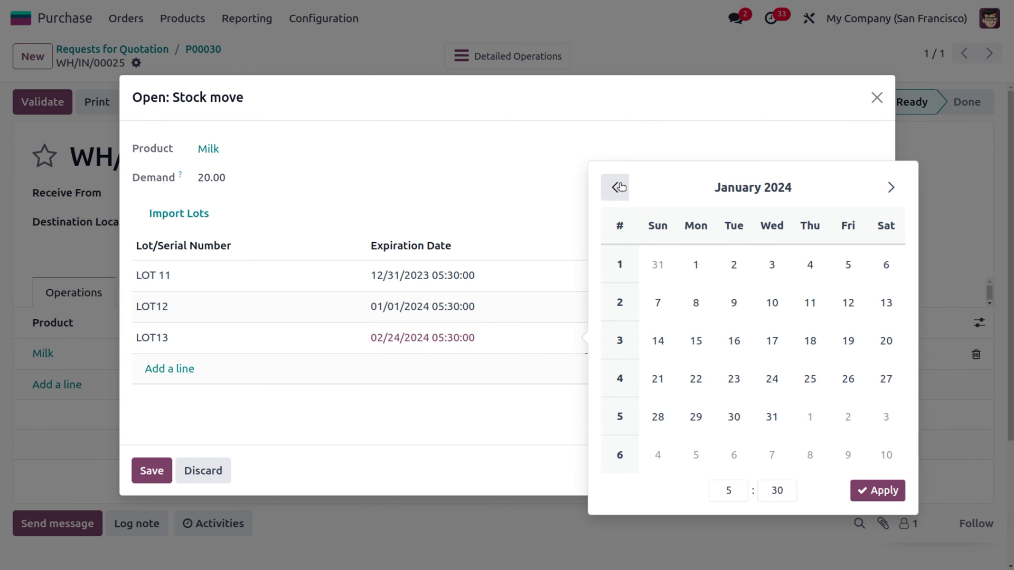
{"action": "left_click", "coordinate": [771, 265]}
{"action": "left_click", "coordinate": [671, 152]}
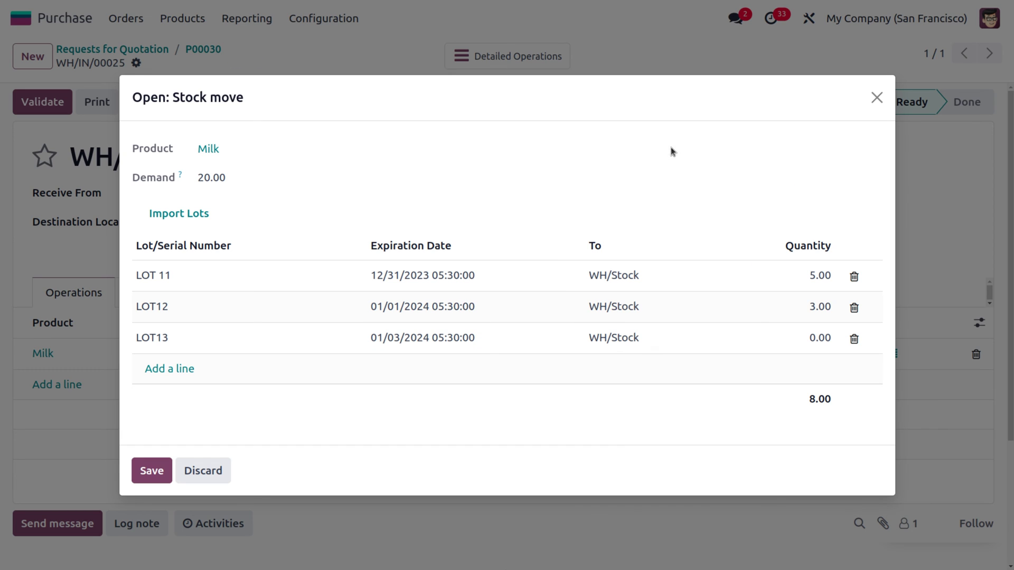
{"action": "left_click", "coordinate": [829, 339]}
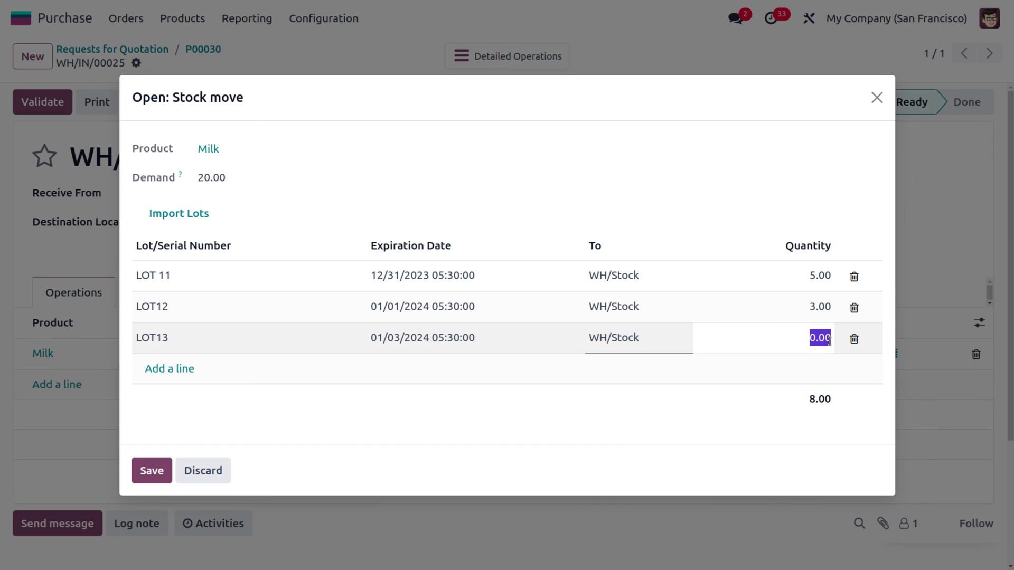
{"action": "key", "text": "BackSpace"}
{"action": "type", "text": "2"}
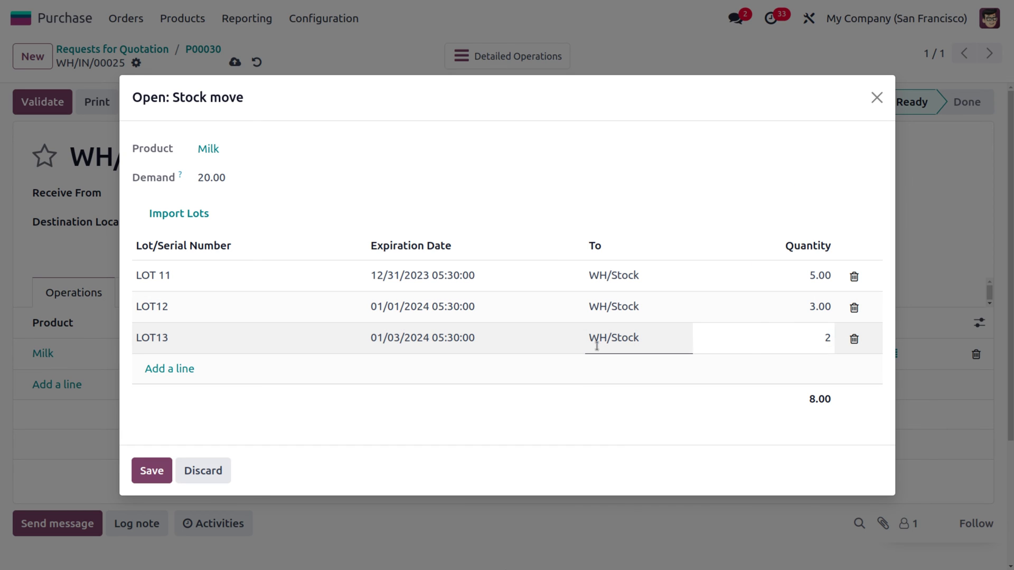
Add a fourth stock move line for LOT 14 with quantity 10, and save and validate the Milk receipt.
{"action": "left_click", "coordinate": [175, 368]}
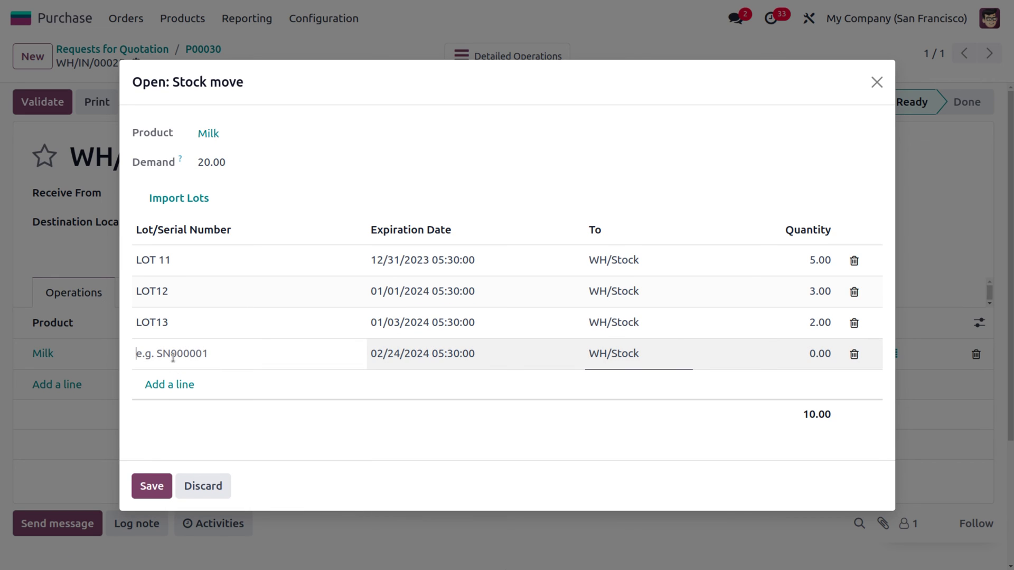
{"action": "type", "text": "LOT 14"}
{"action": "left_click", "coordinate": [813, 349]}
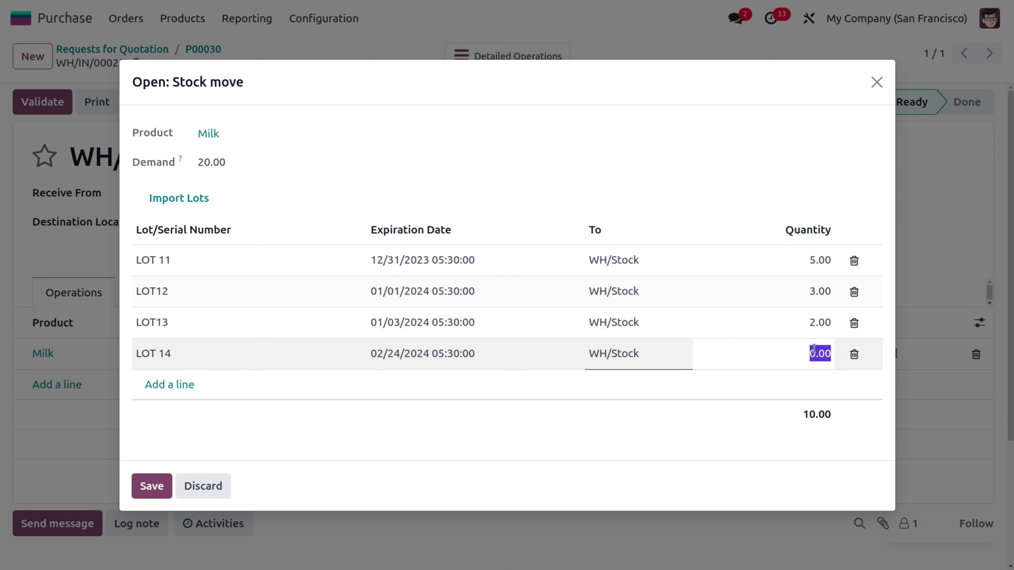
{"action": "type", "text": "10"}
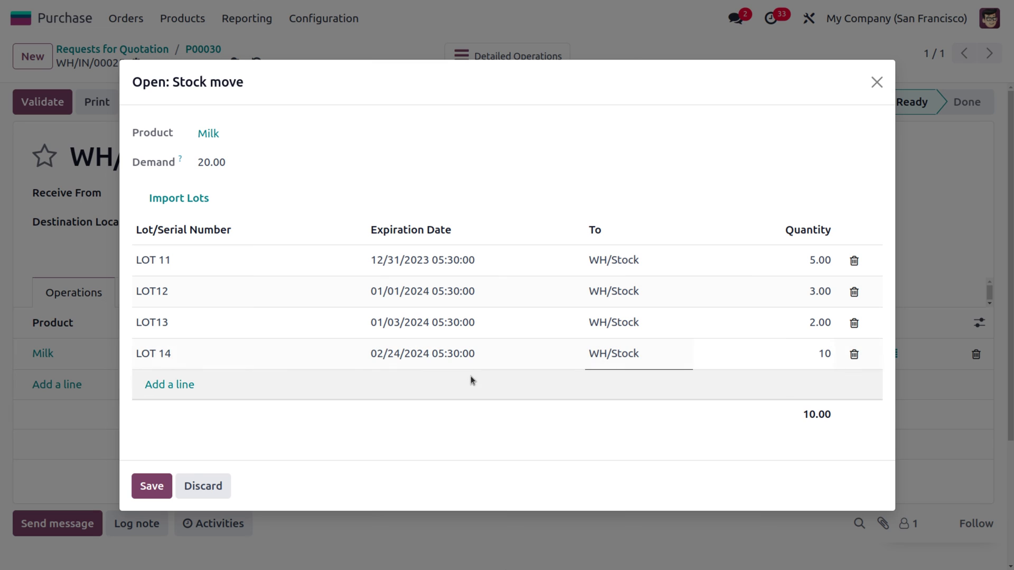
{"action": "left_click", "coordinate": [141, 486]}
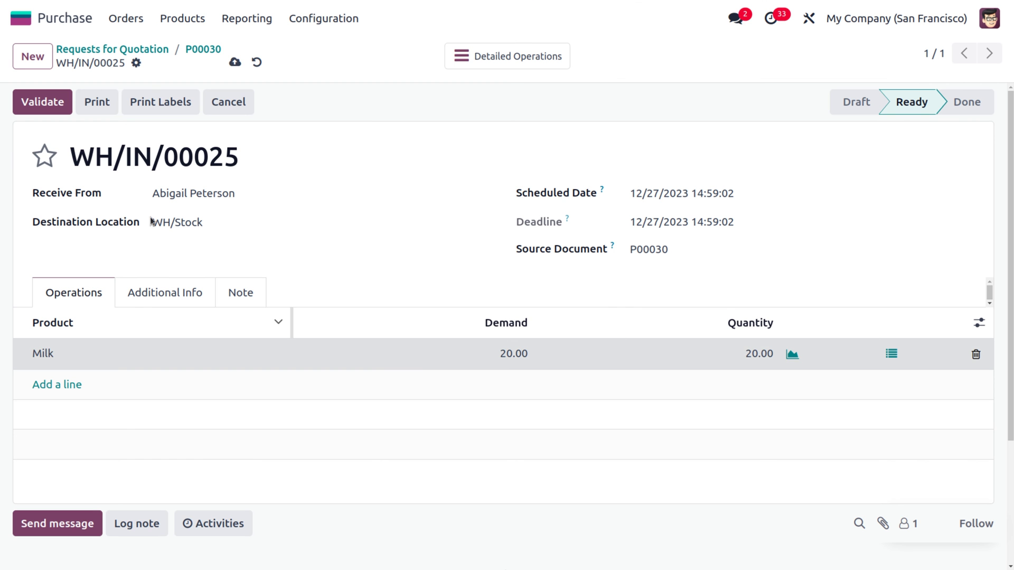
{"action": "left_click", "coordinate": [46, 100]}
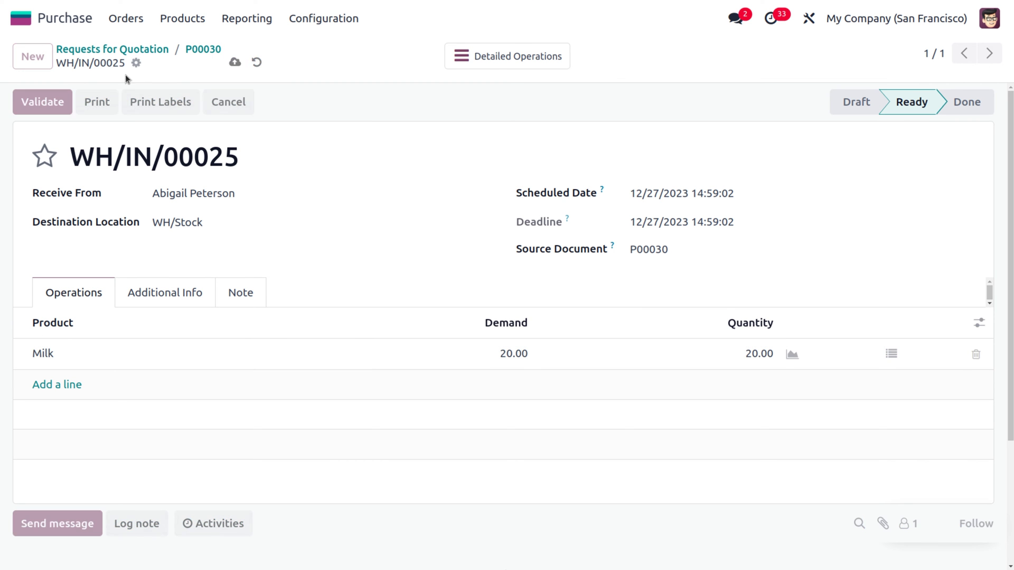
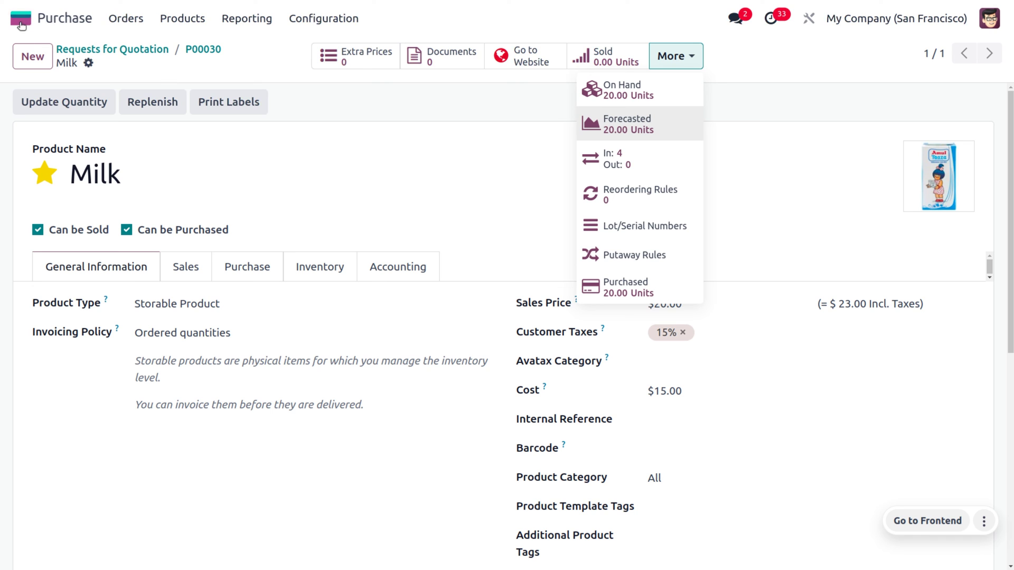
Switch to the Sales app and create a new quotation for the customer Deco Addict.
{"action": "left_click", "coordinate": [21, 19]}
{"action": "type", "text": "sa"}
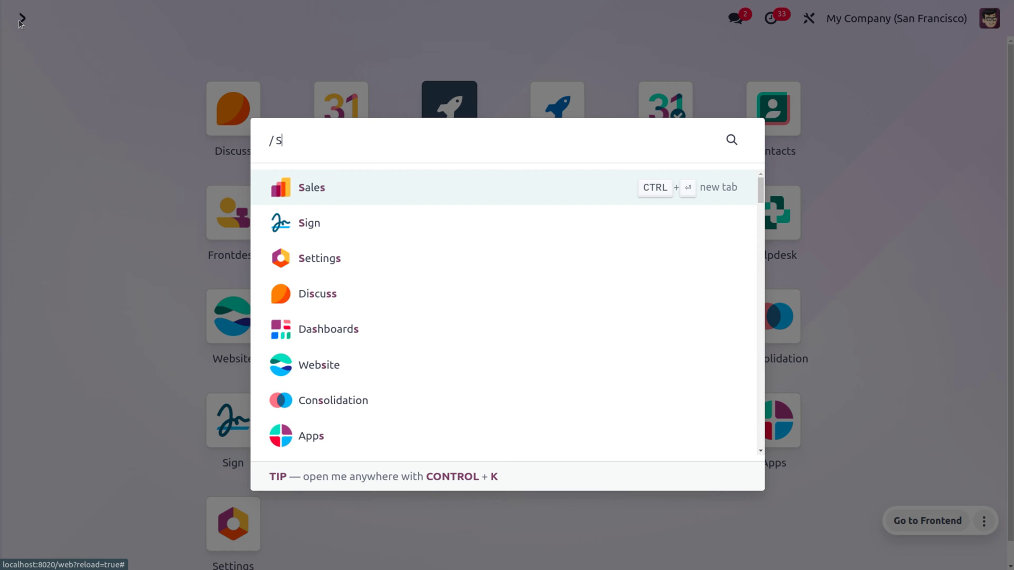
{"action": "key", "text": "Return"}
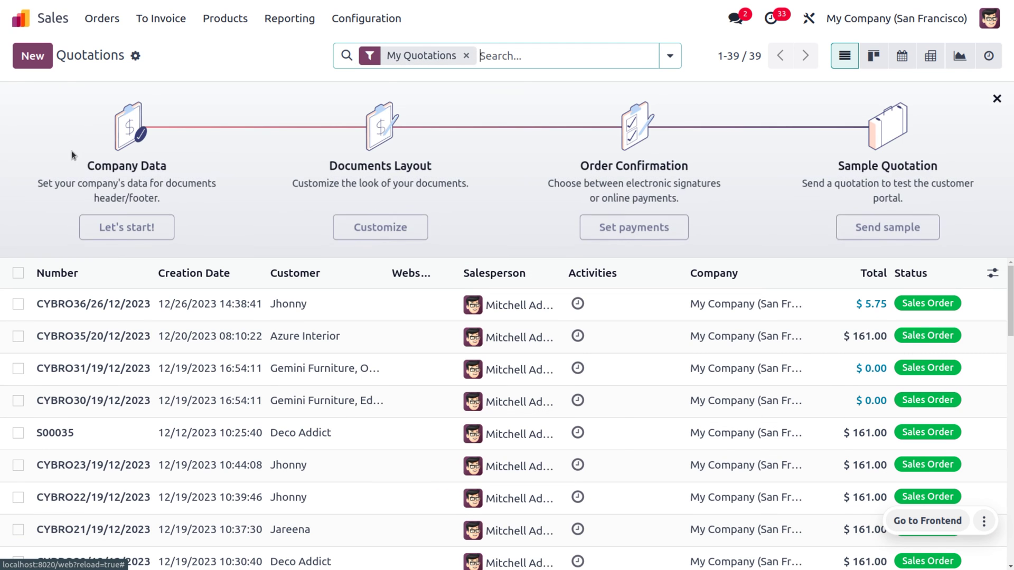
{"action": "left_click", "coordinate": [25, 61]}
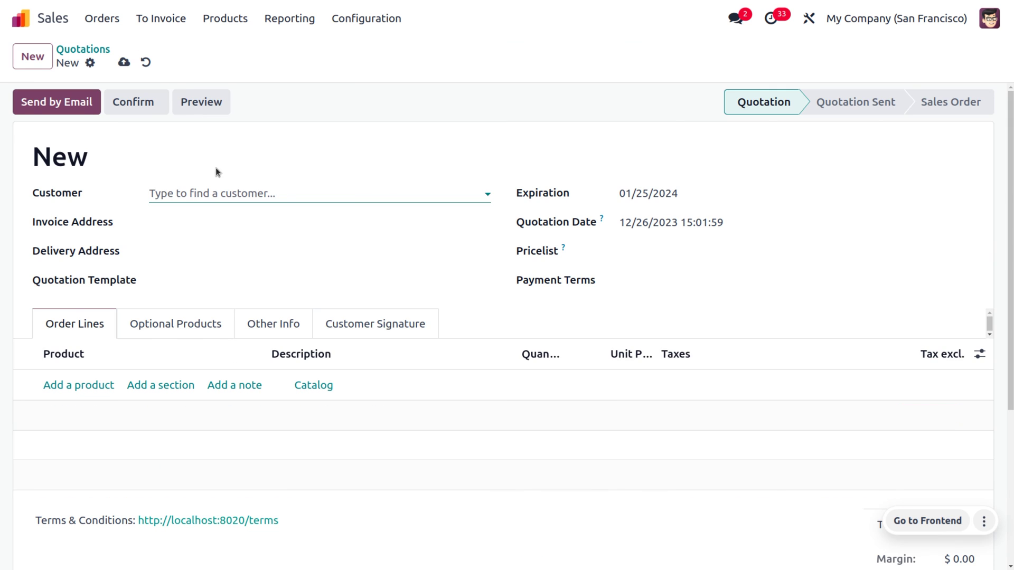
{"action": "left_click", "coordinate": [236, 191]}
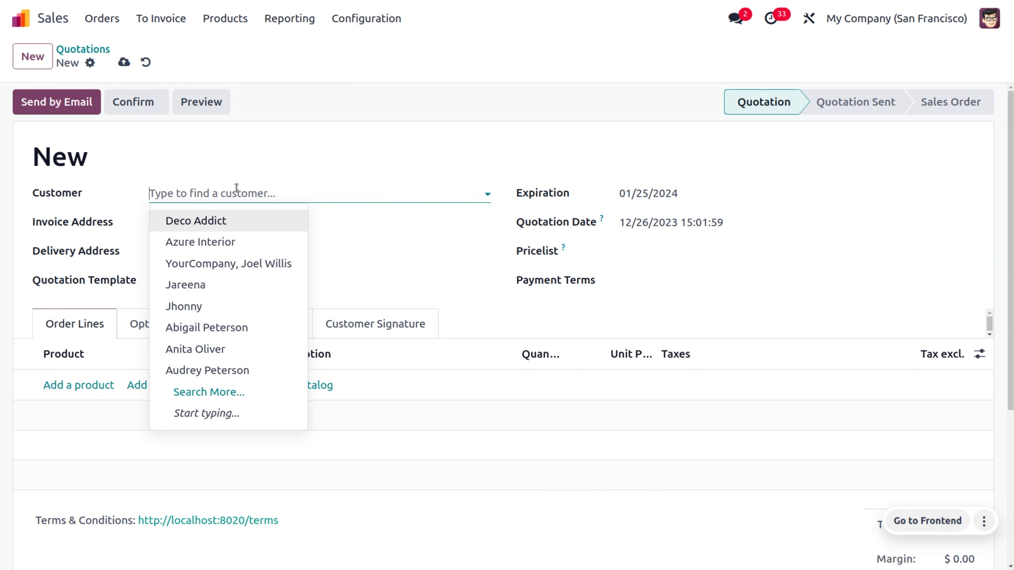
{"action": "left_click", "coordinate": [194, 221]}
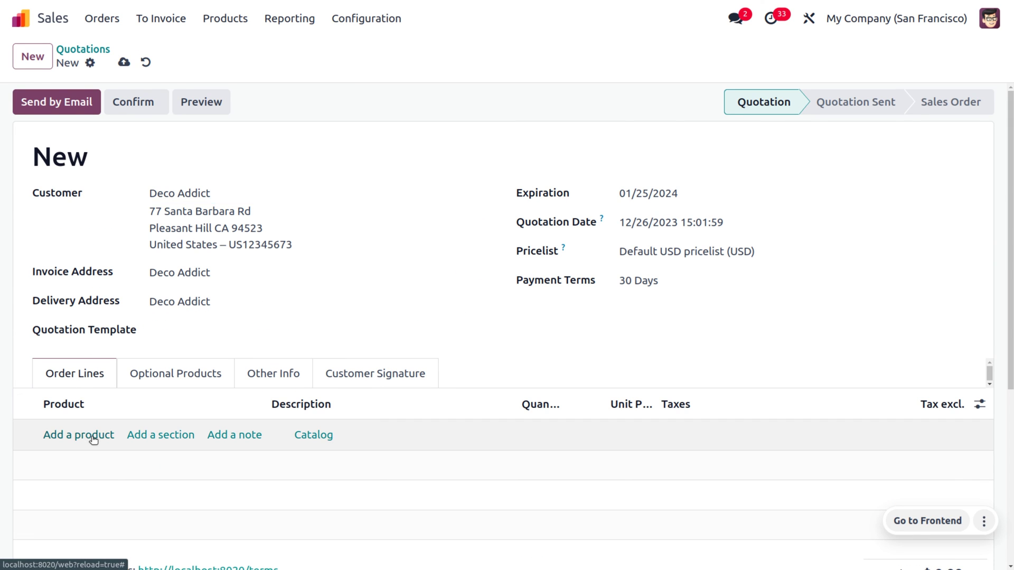
Add Milk to the quotation's order lines with quantity 8, and save the quotation.
{"action": "left_click", "coordinate": [92, 437]}
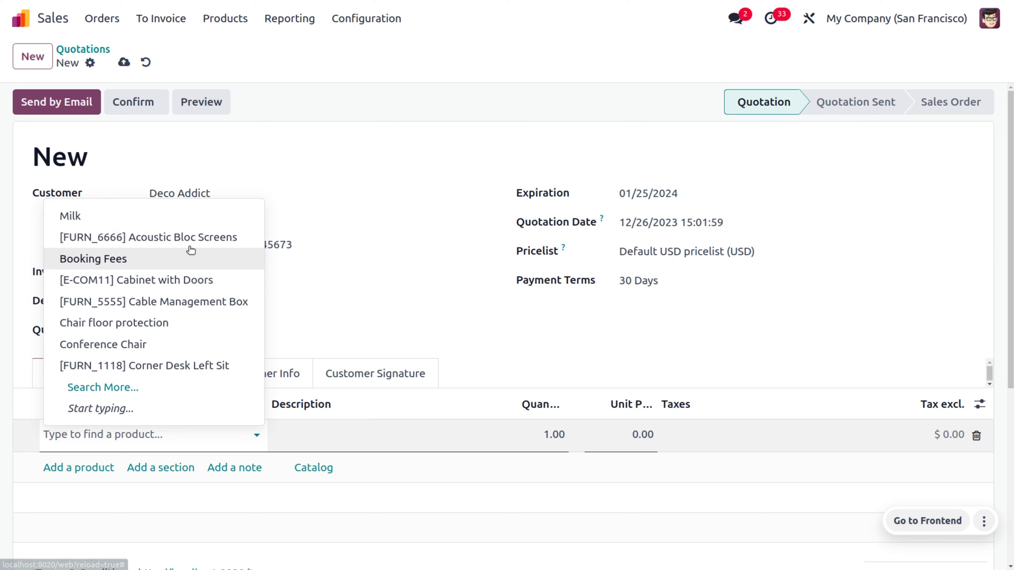
{"action": "left_click", "coordinate": [192, 216]}
{"action": "left_click", "coordinate": [552, 437]}
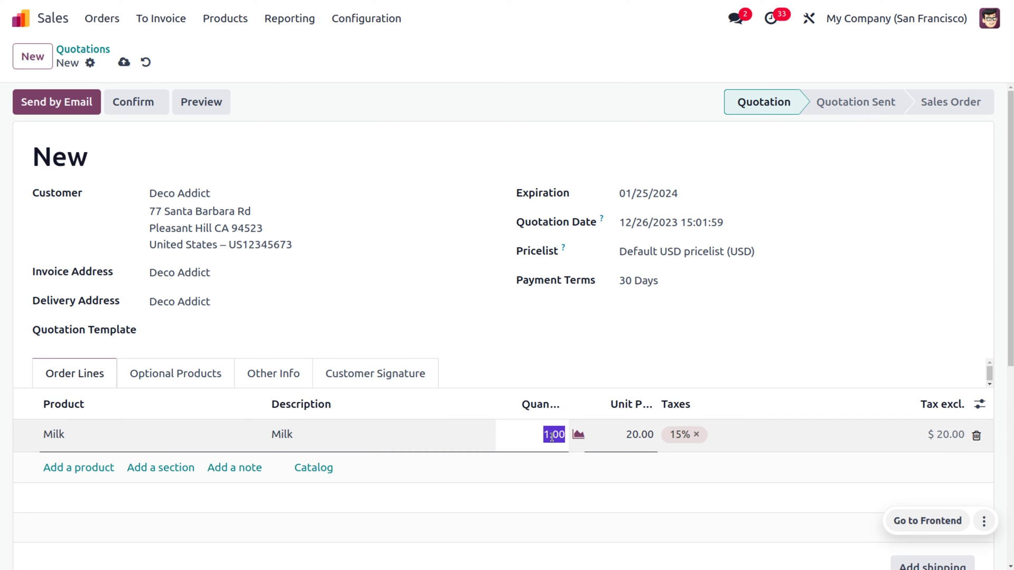
{"action": "type", "text": "8"}
{"action": "left_click", "coordinate": [519, 317]}
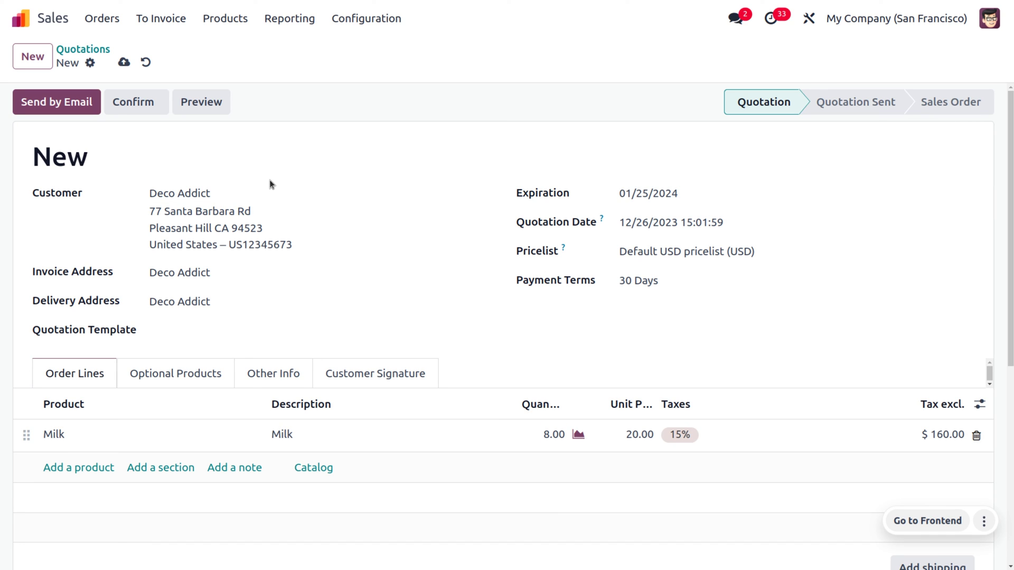
{"action": "left_click", "coordinate": [117, 66]}
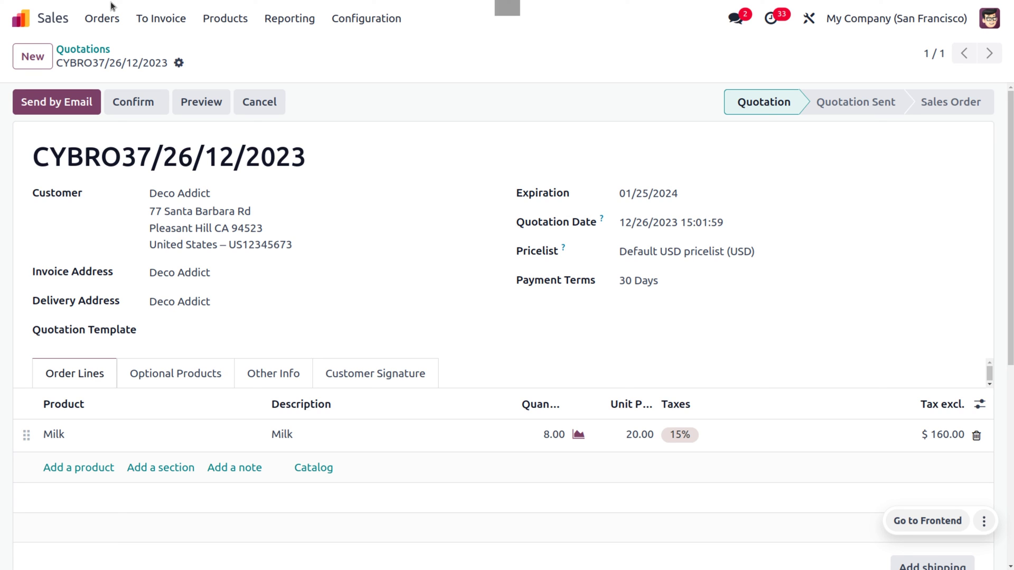
Confirm the Milk quotation as a sales order and validate its delivery.
{"action": "left_click", "coordinate": [136, 104]}
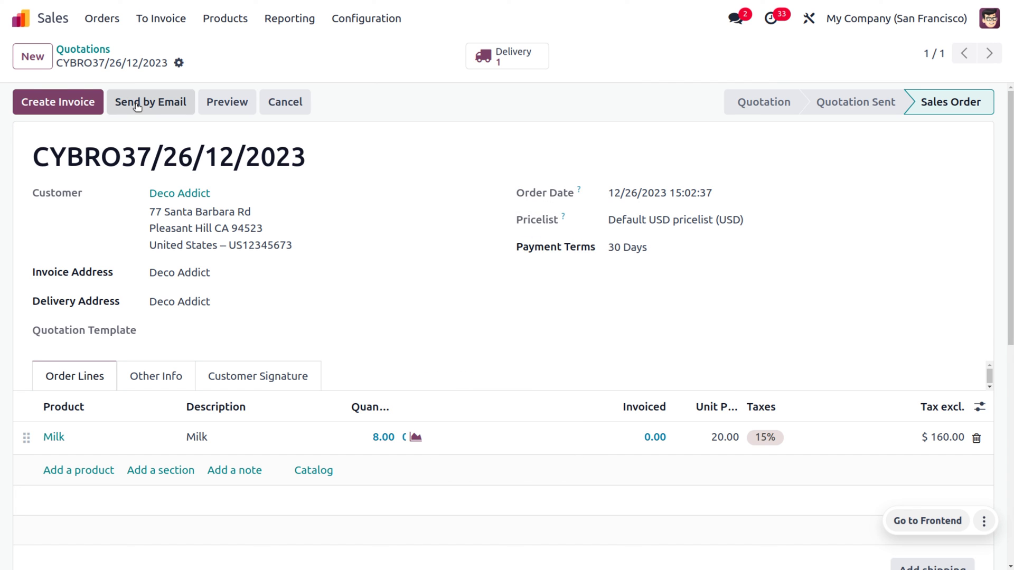
{"action": "left_click", "coordinate": [484, 61]}
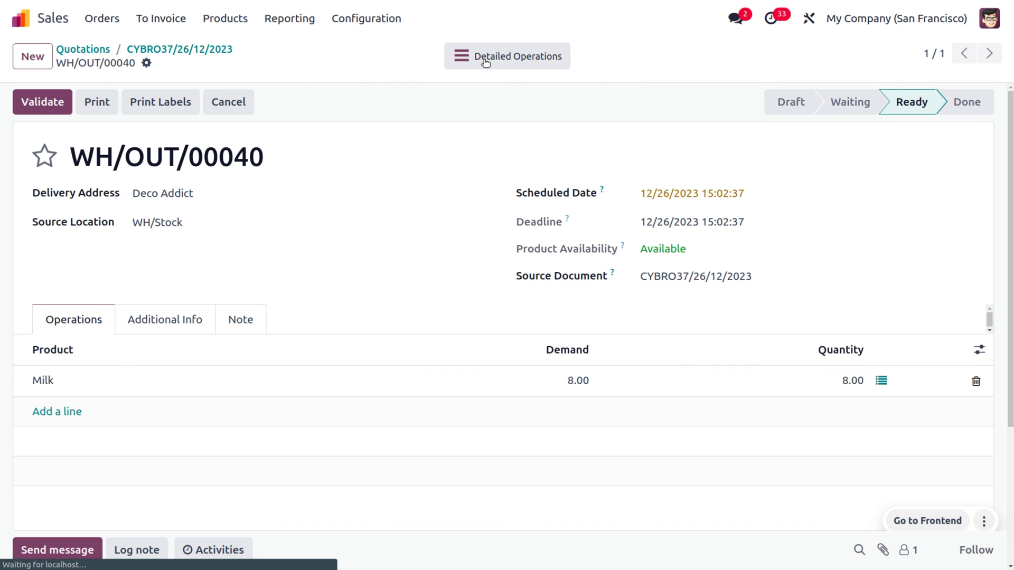
{"action": "left_click", "coordinate": [46, 108]}
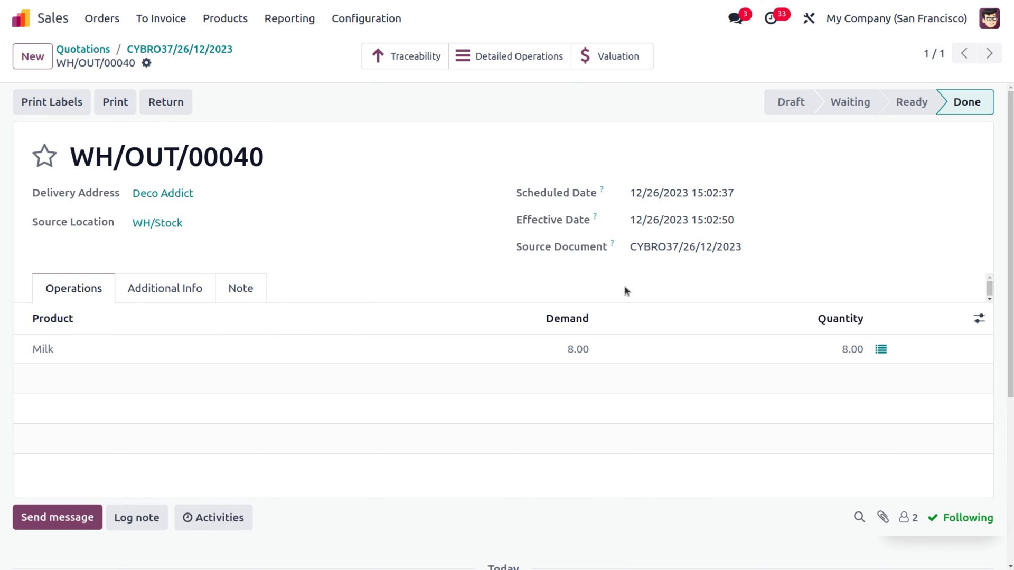
Examine which lots were picked for the delivered Milk line, and return to the sales order.
{"action": "left_click", "coordinate": [881, 351]}
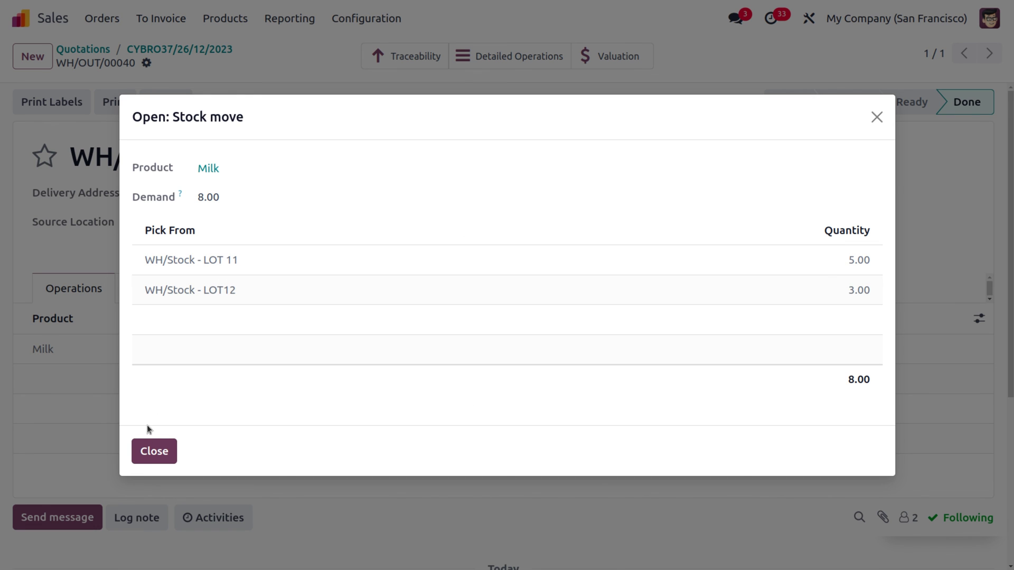
{"action": "left_click", "coordinate": [150, 454]}
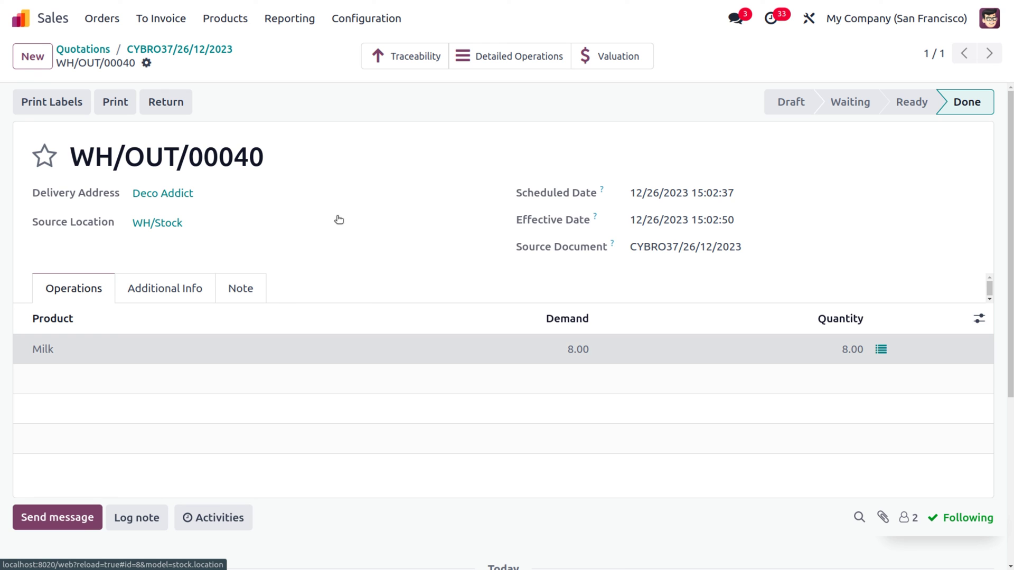
{"action": "left_click", "coordinate": [154, 49]}
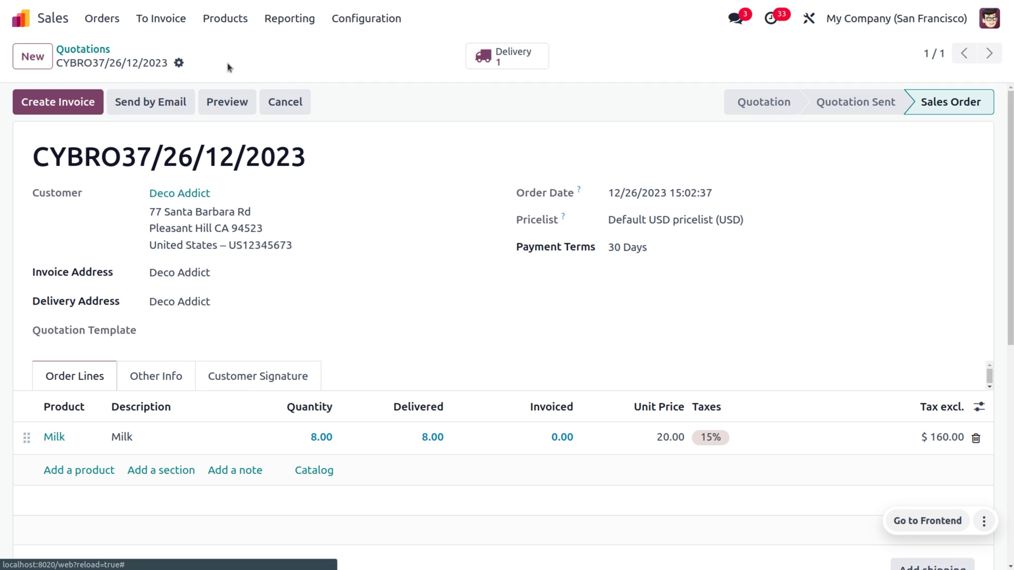
Create and confirm a regular invoice for the sales order, and register its payment through the Bank journal.
{"action": "left_click", "coordinate": [78, 107]}
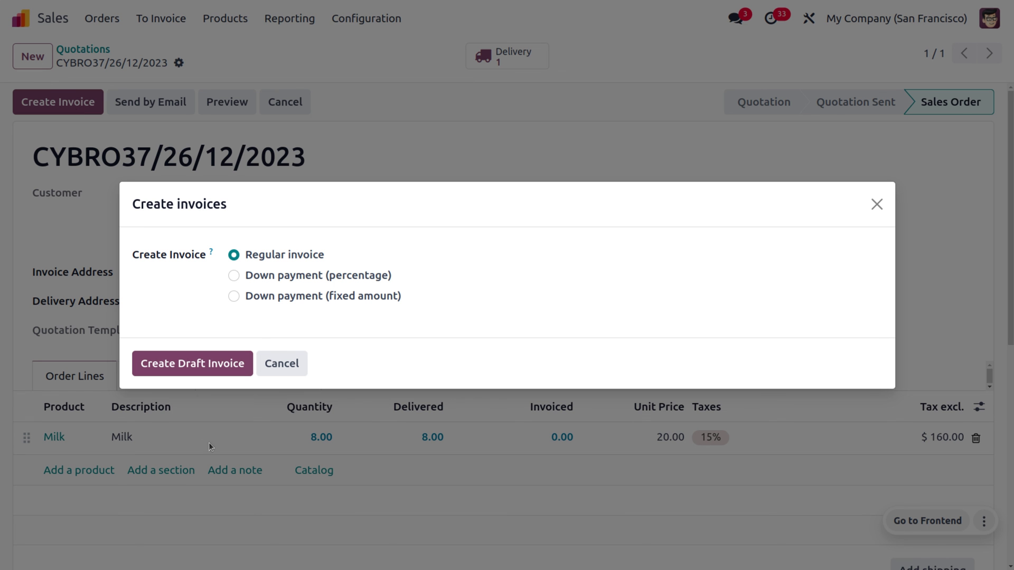
{"action": "left_click", "coordinate": [204, 364]}
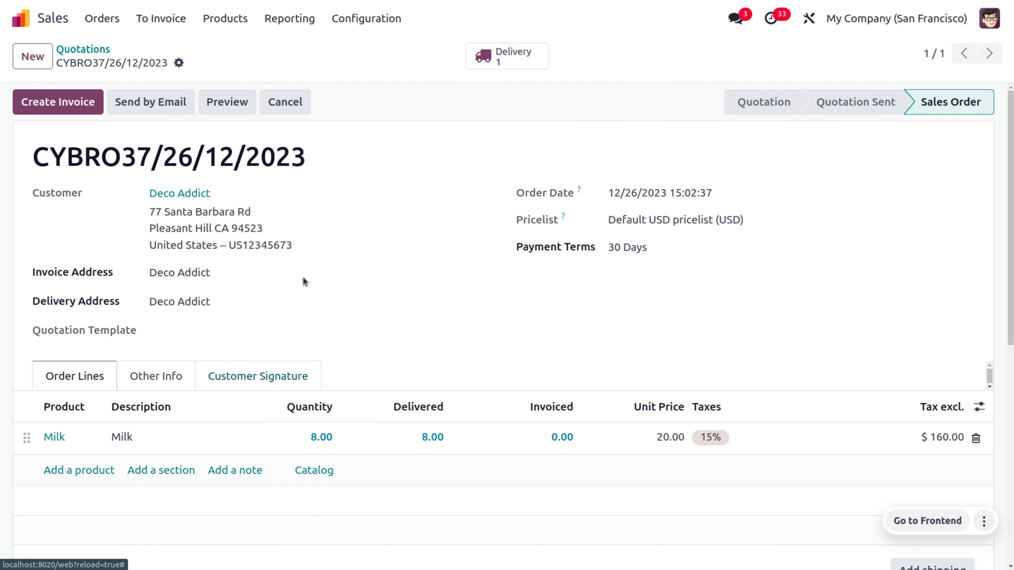
{"action": "left_click", "coordinate": [34, 111]}
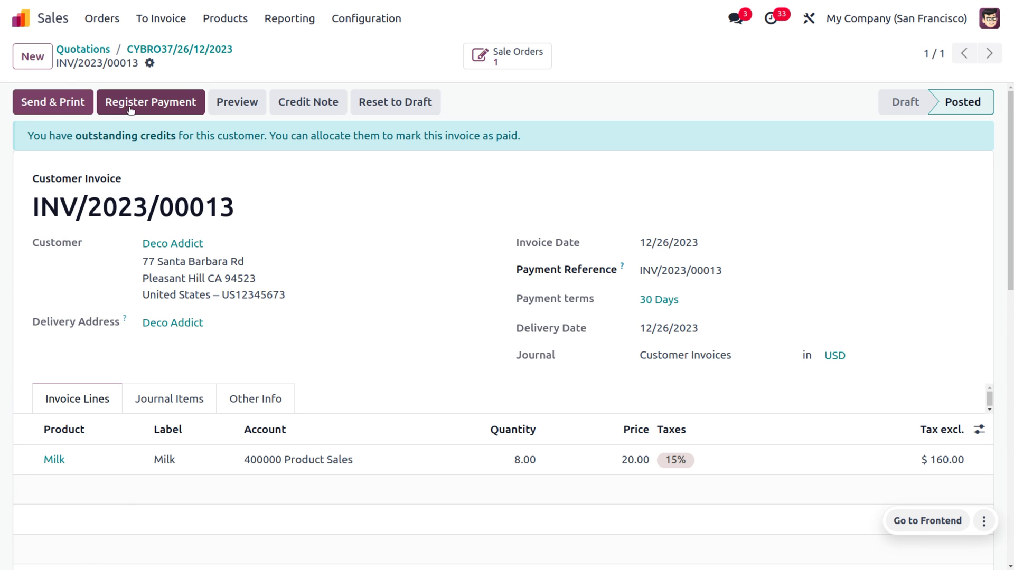
{"action": "left_click", "coordinate": [130, 109]}
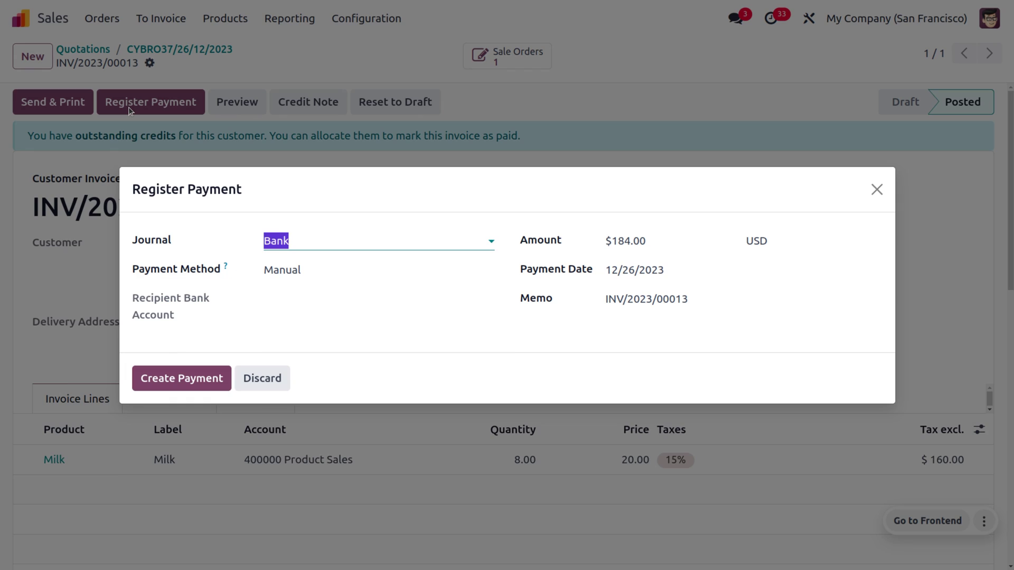
{"action": "left_click", "coordinate": [172, 379]}
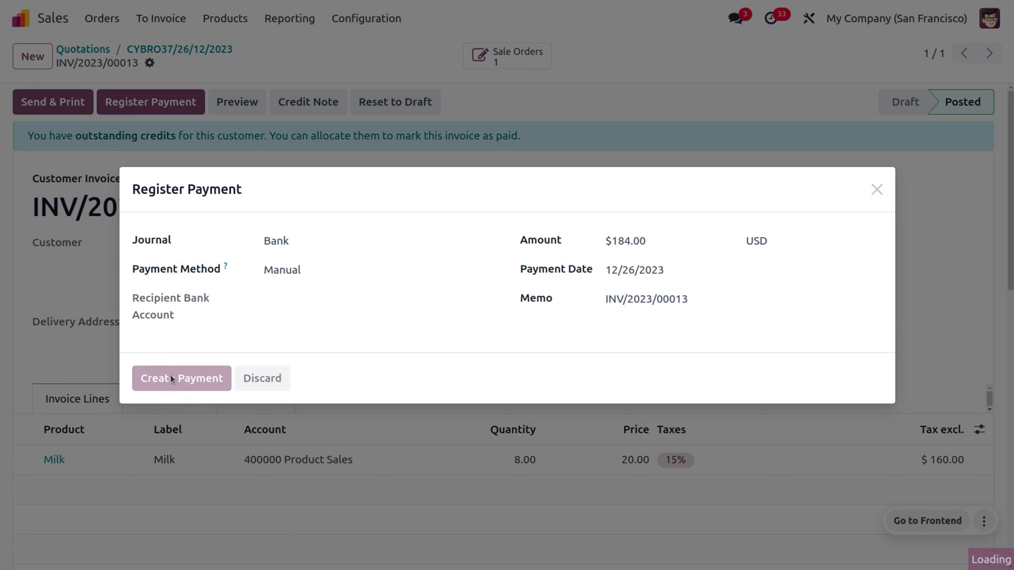